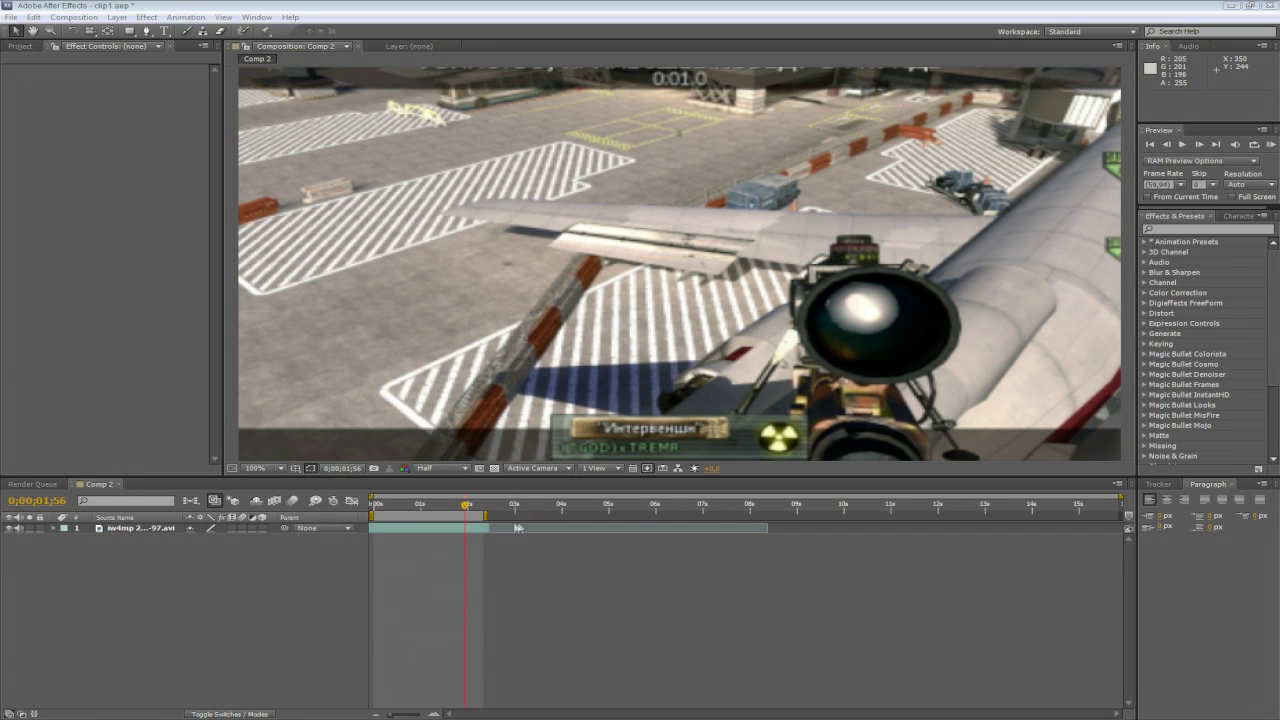
Drag the work-area end to about 0;00;02;28, so it covers roughly three seconds.
left_click_drag(484, 516, 493, 515)
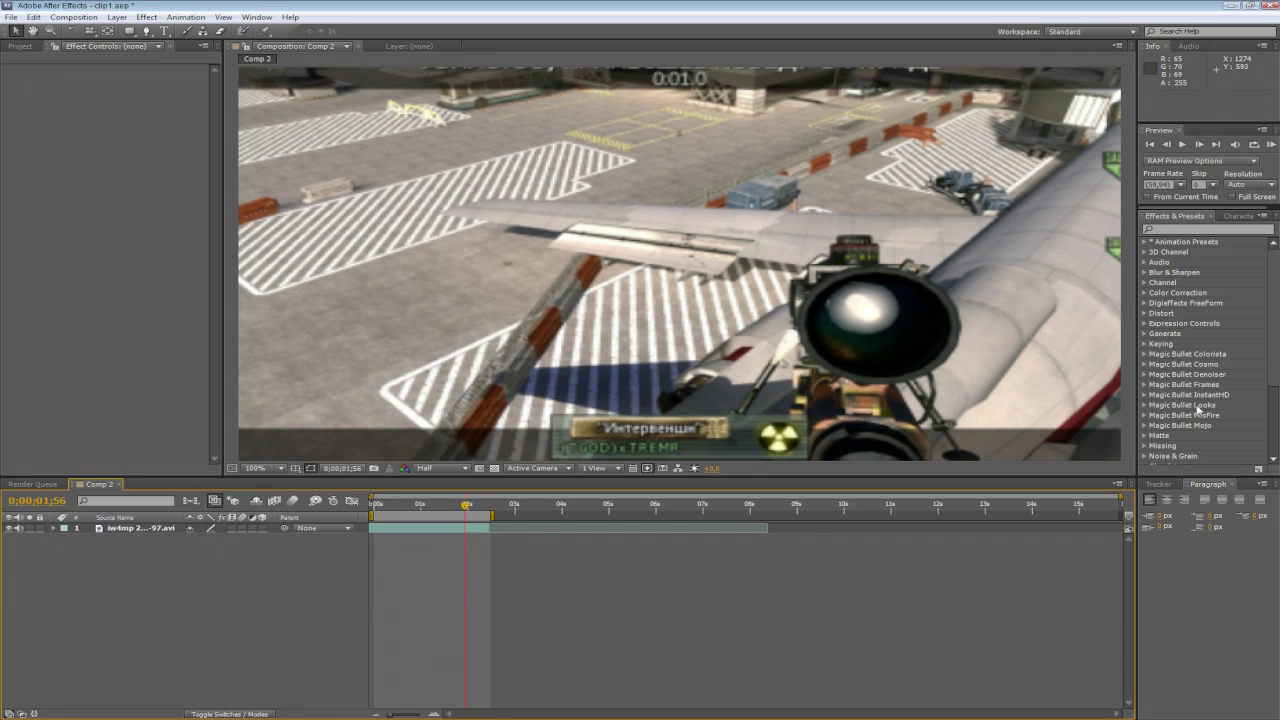
Search the SONY VEGAS folder for 'ohne' and play Ohne Titel.wmv.
key("super+e")
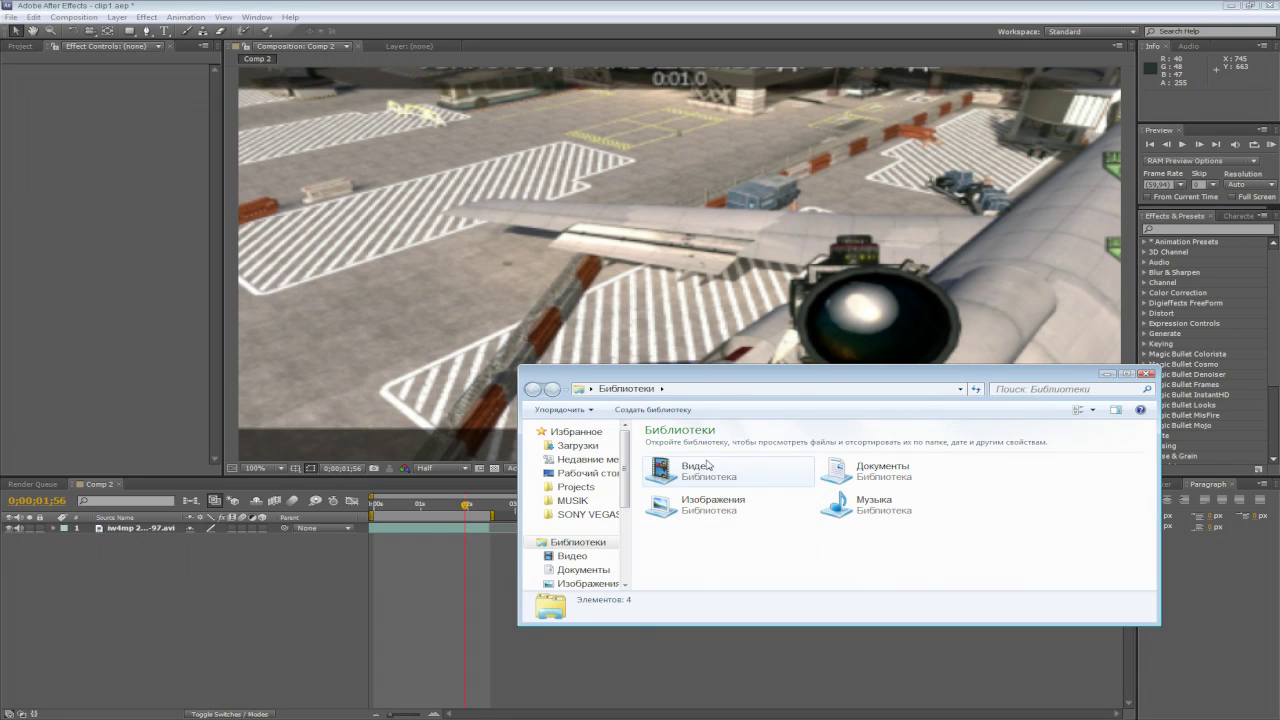
left_click(567, 515)
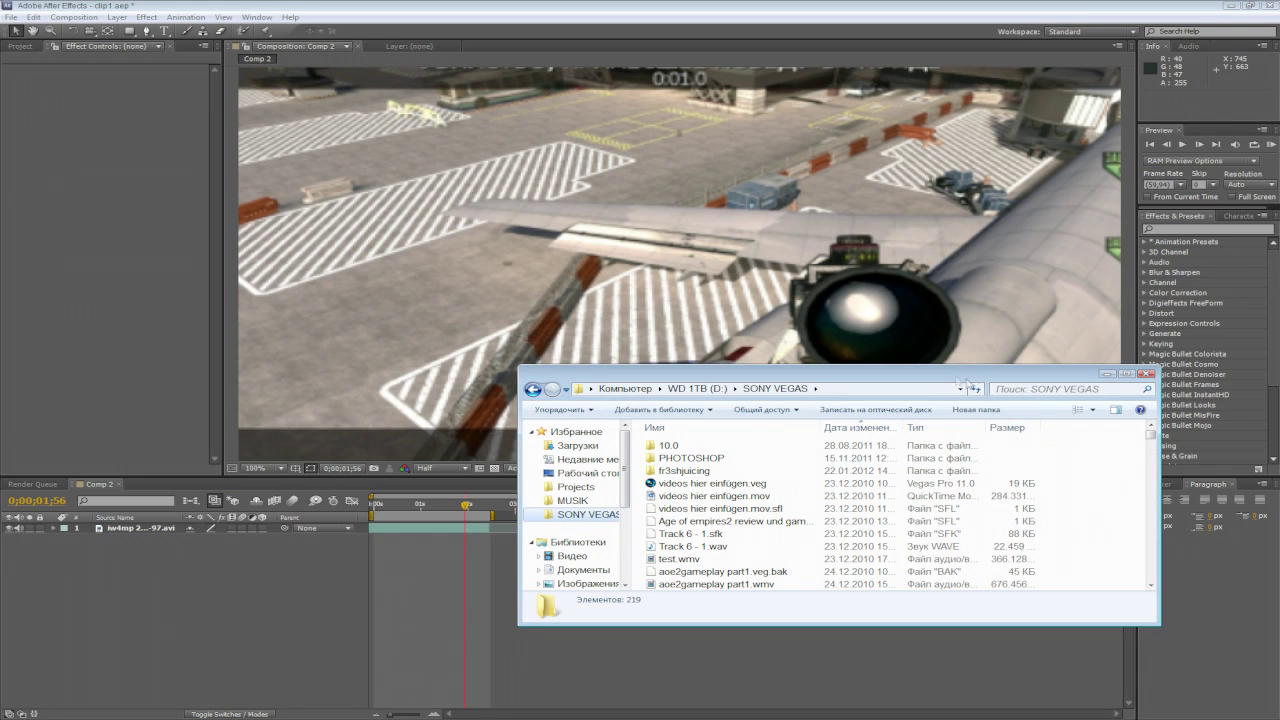
left_click(1018, 388)
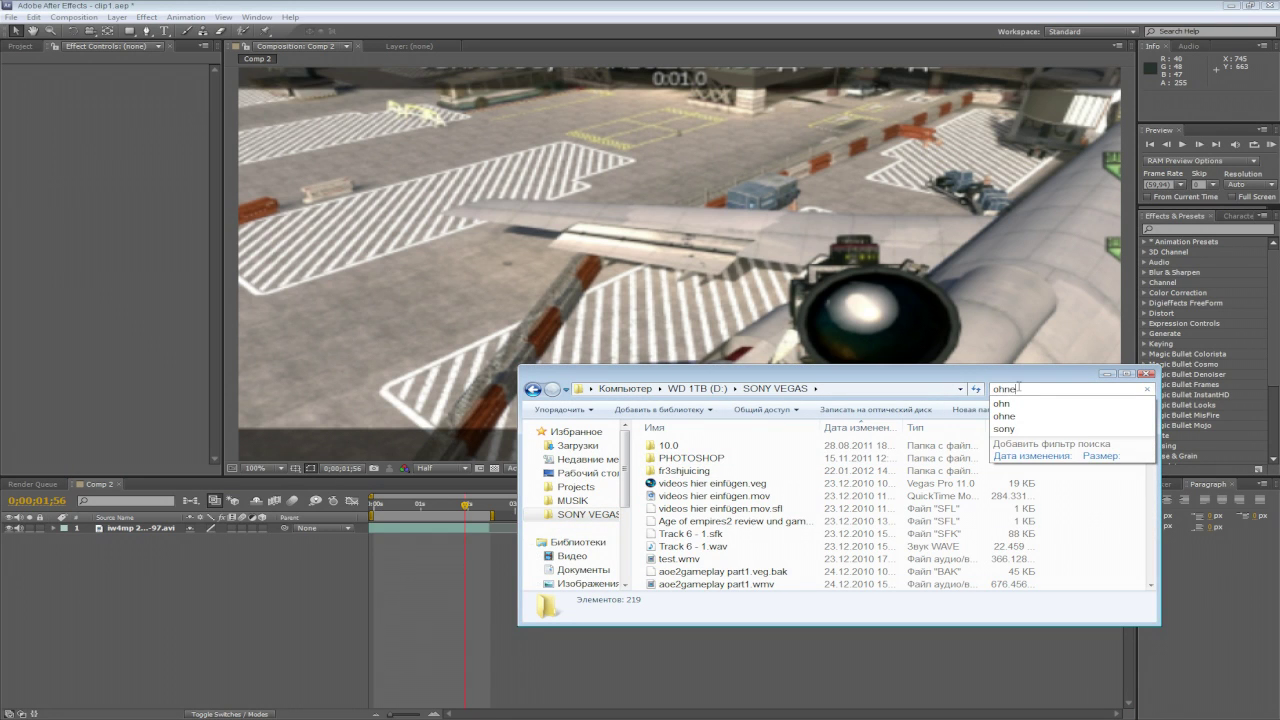
left_click(693, 455)
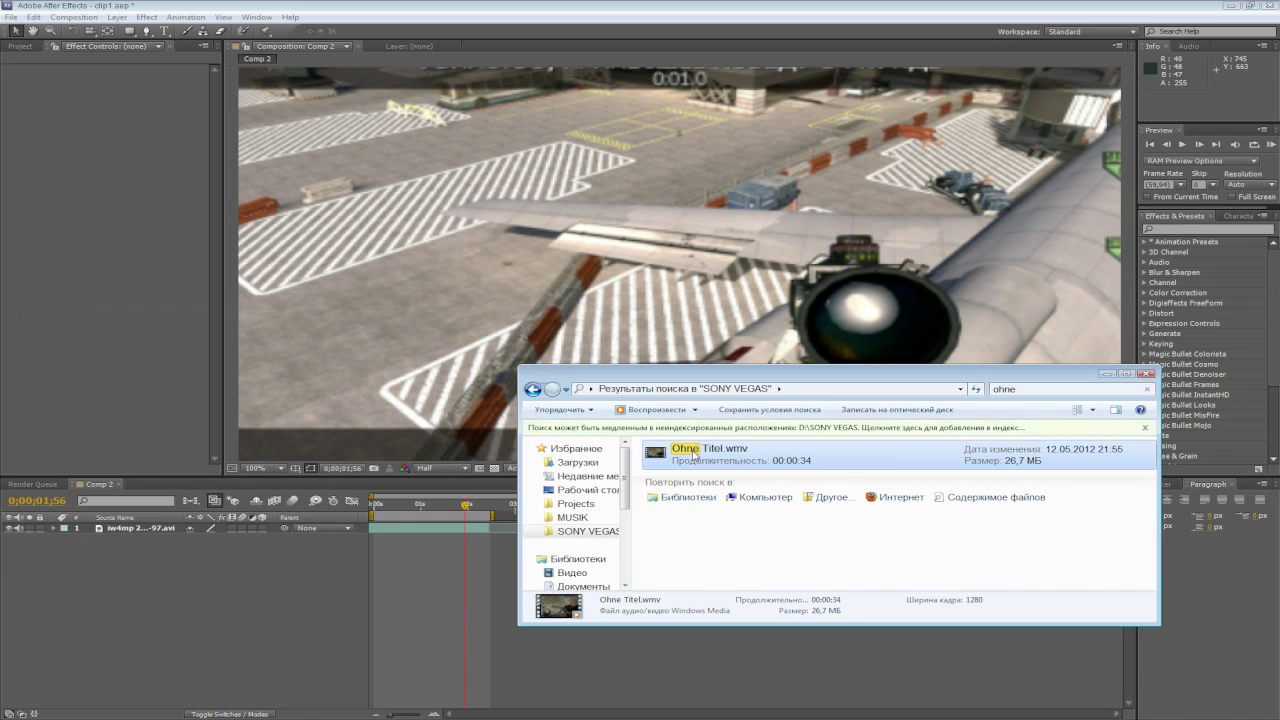
double_click(693, 455)
left_click(1147, 374)
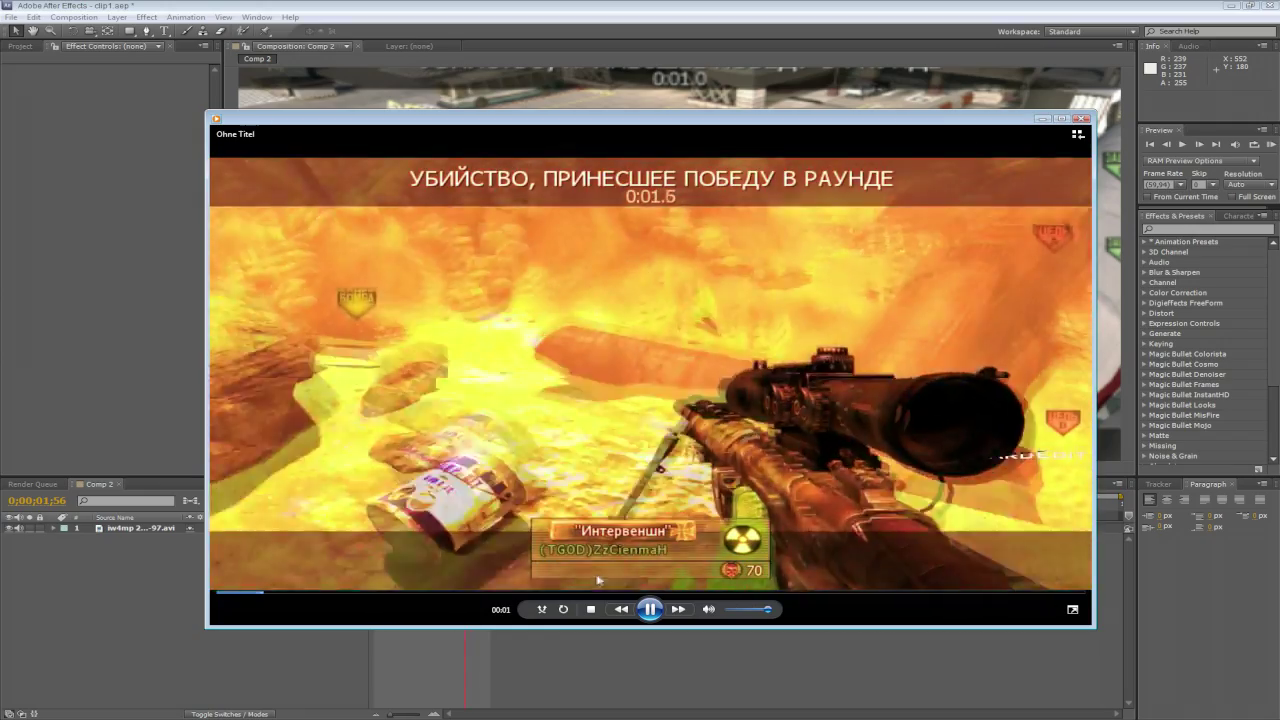
Review Ohne Titel.wmv from about 00:17, pausing and resuming, then close the player.
left_click(660, 593)
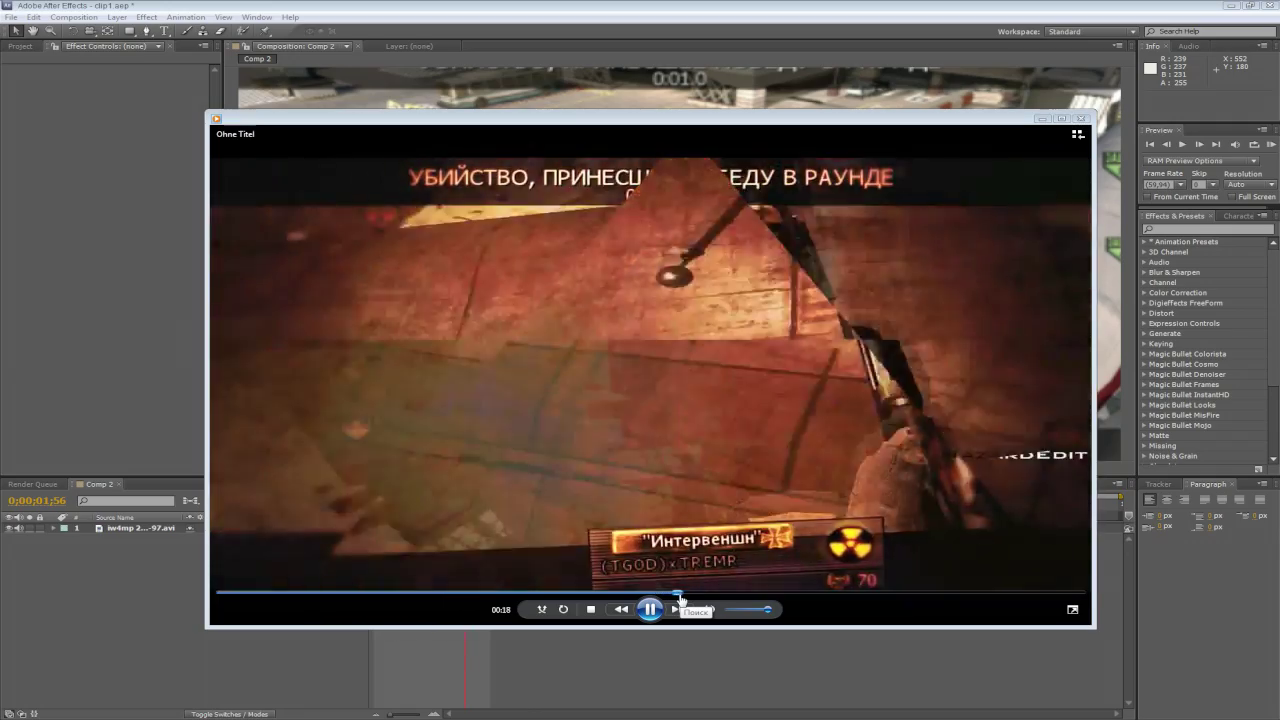
left_click(657, 610)
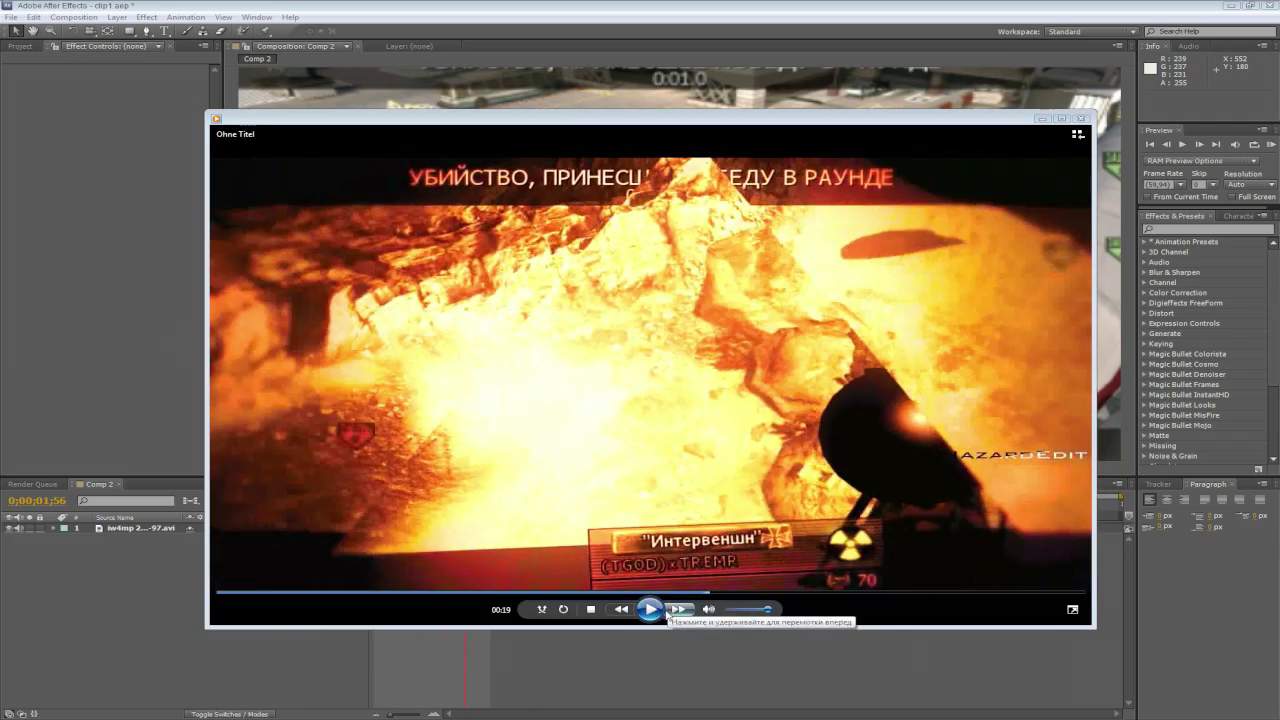
left_click(659, 613)
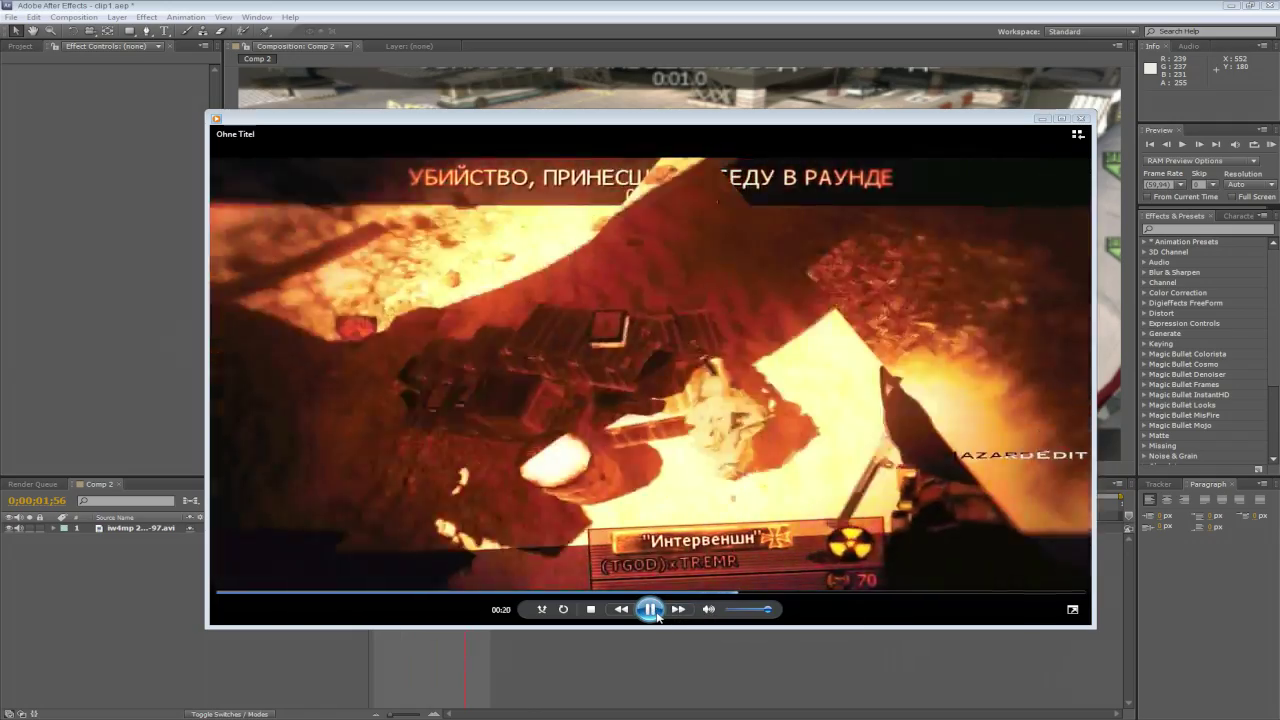
left_click(652, 610)
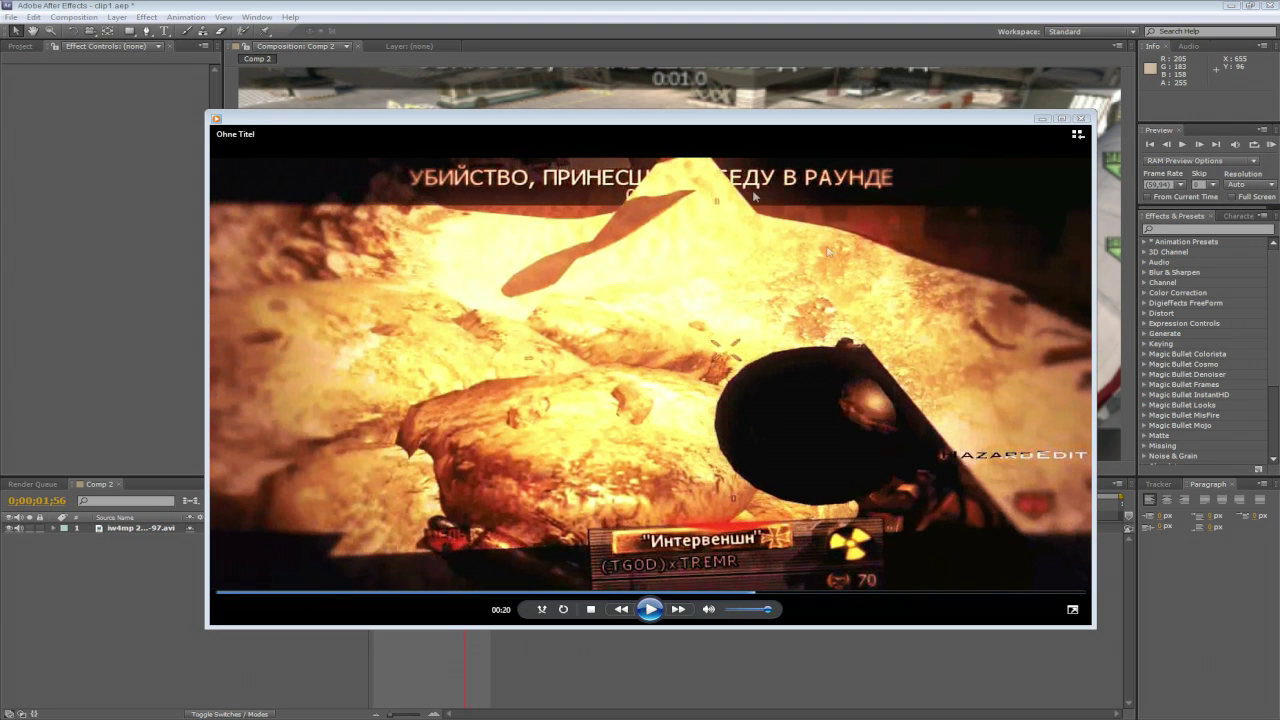
left_click(660, 607)
left_click(1081, 118)
Paste a duplicate of the iw4mp gameplay clip layer into Comp 2.
left_click(120, 501)
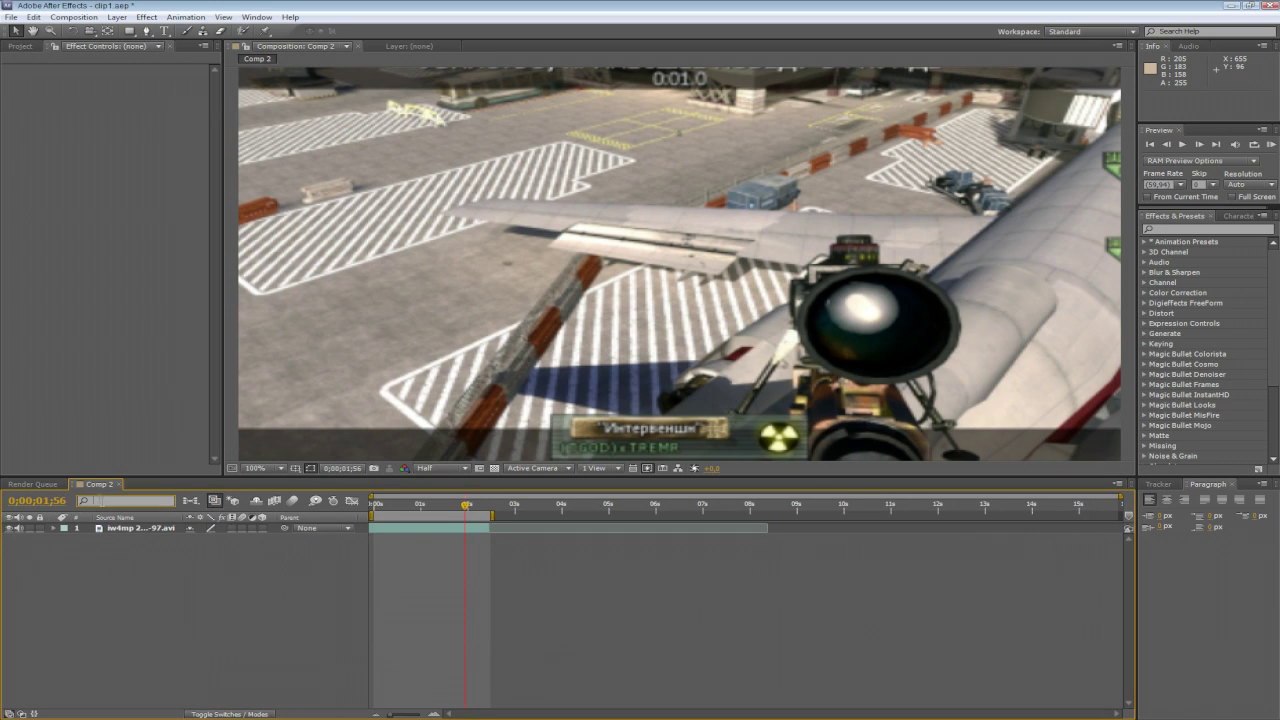
left_click(115, 531)
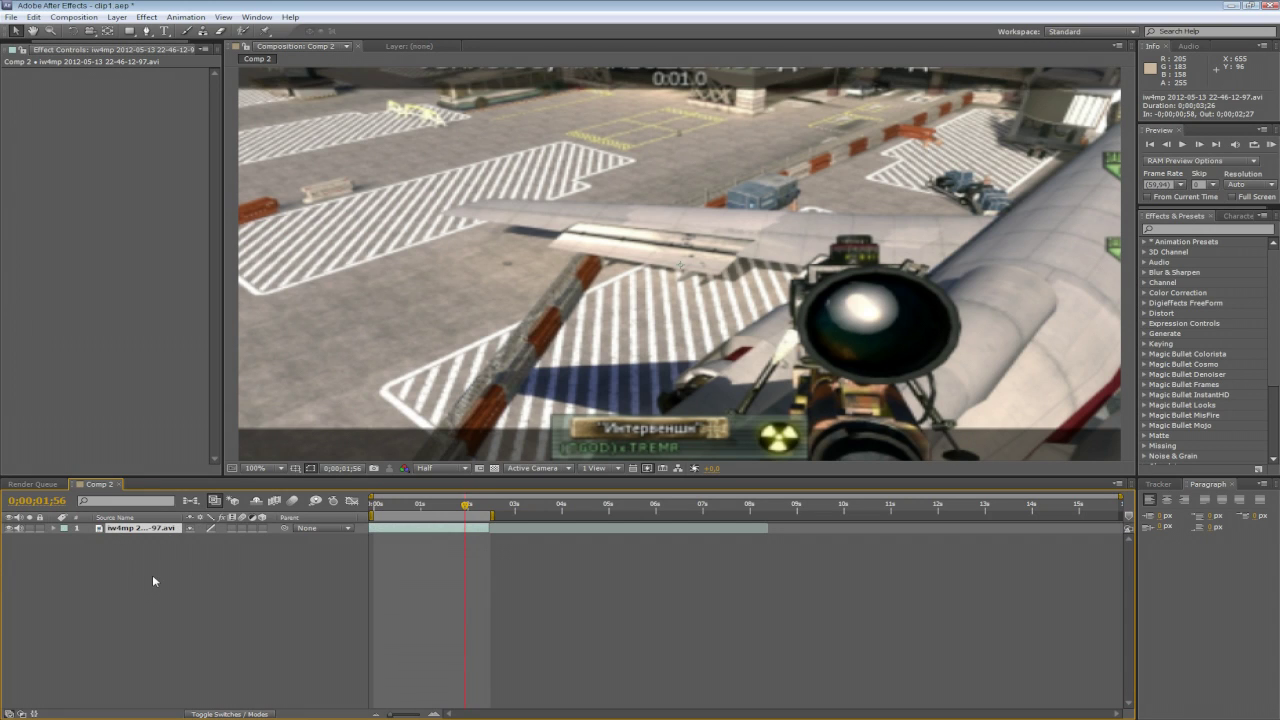
key("ctrl+v")
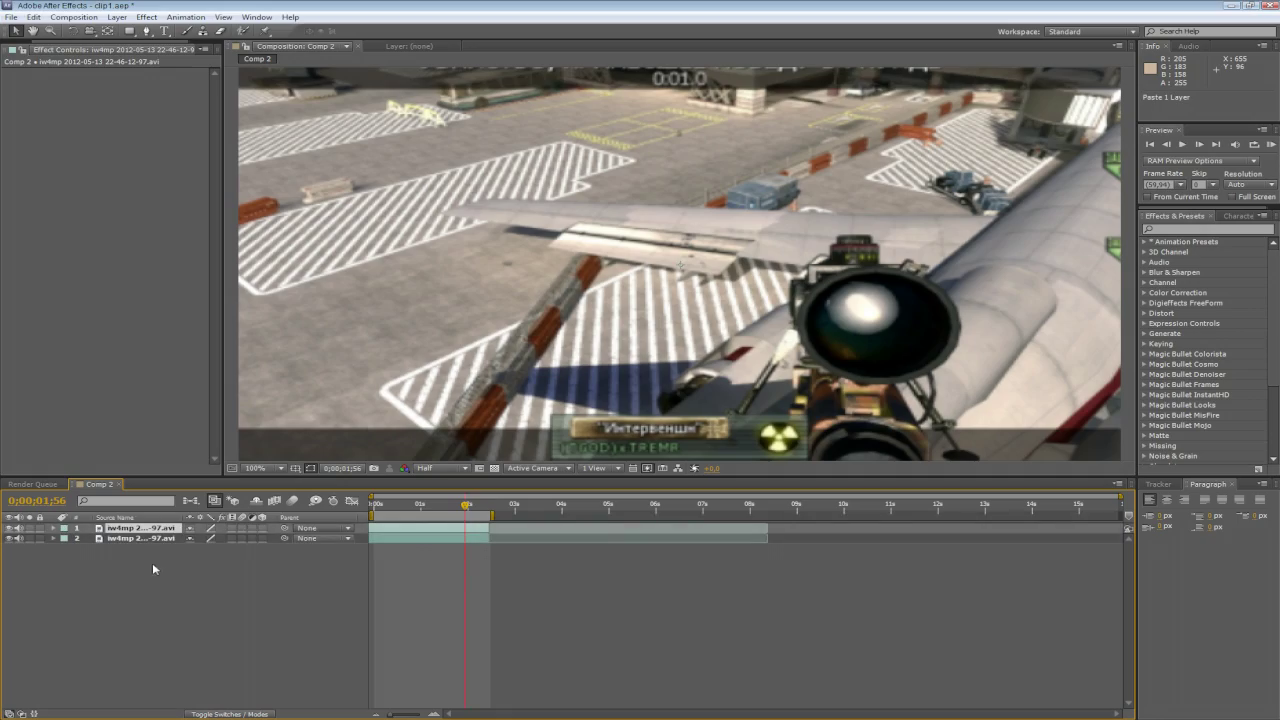
Move to the plane-from-behind frame, view at 100%, and select both clip layers.
left_click_drag(463, 507, 434, 514)
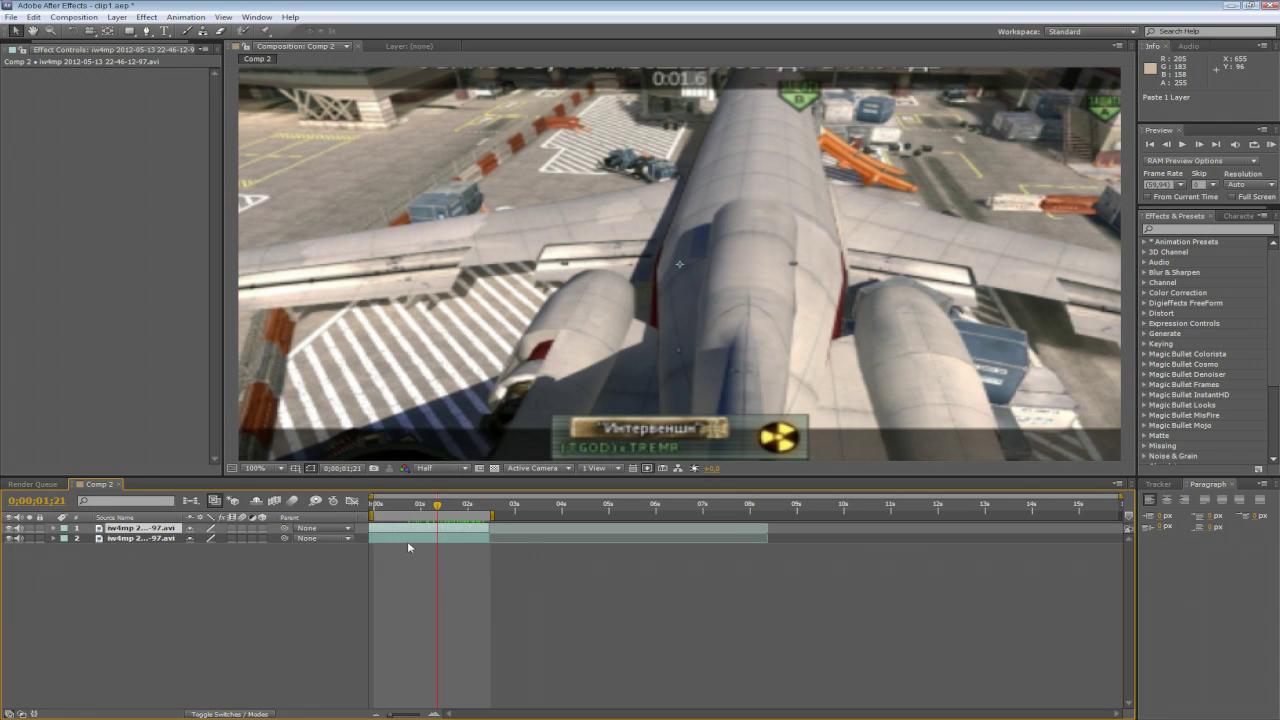
left_click(408, 539)
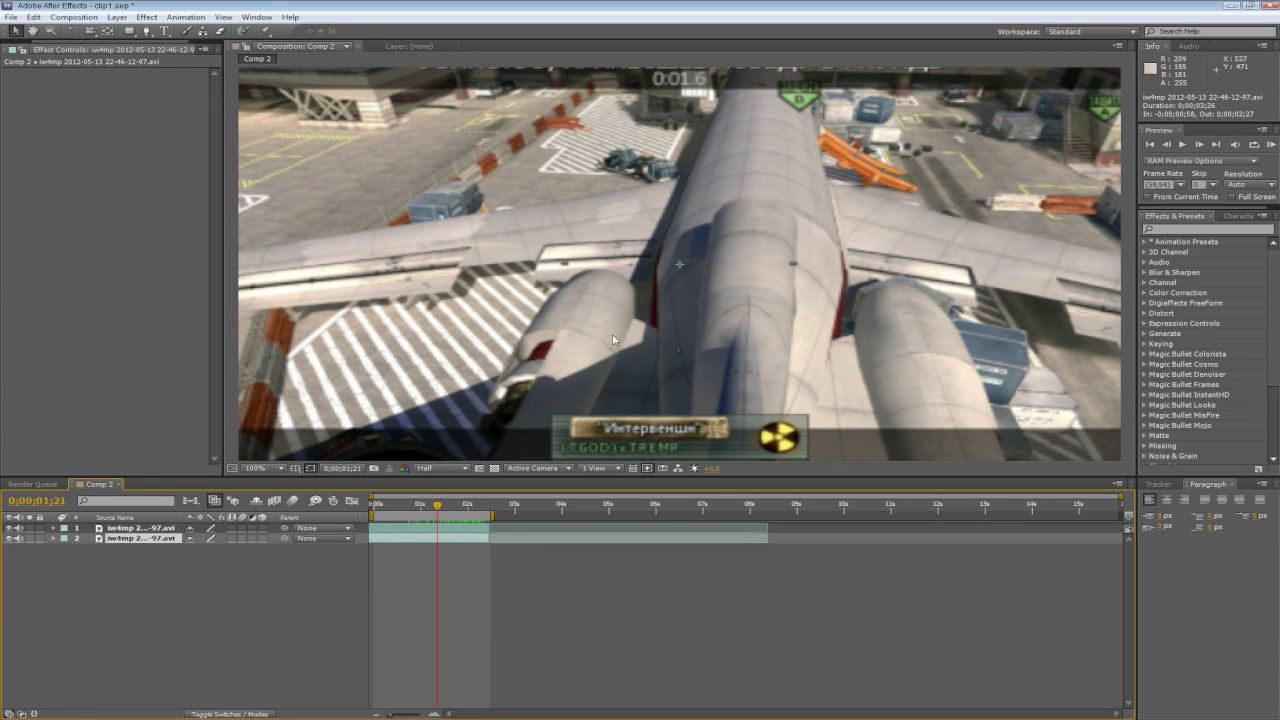
scroll(630, 346, "down", 2)
key("slash")
key("ctrl+a")
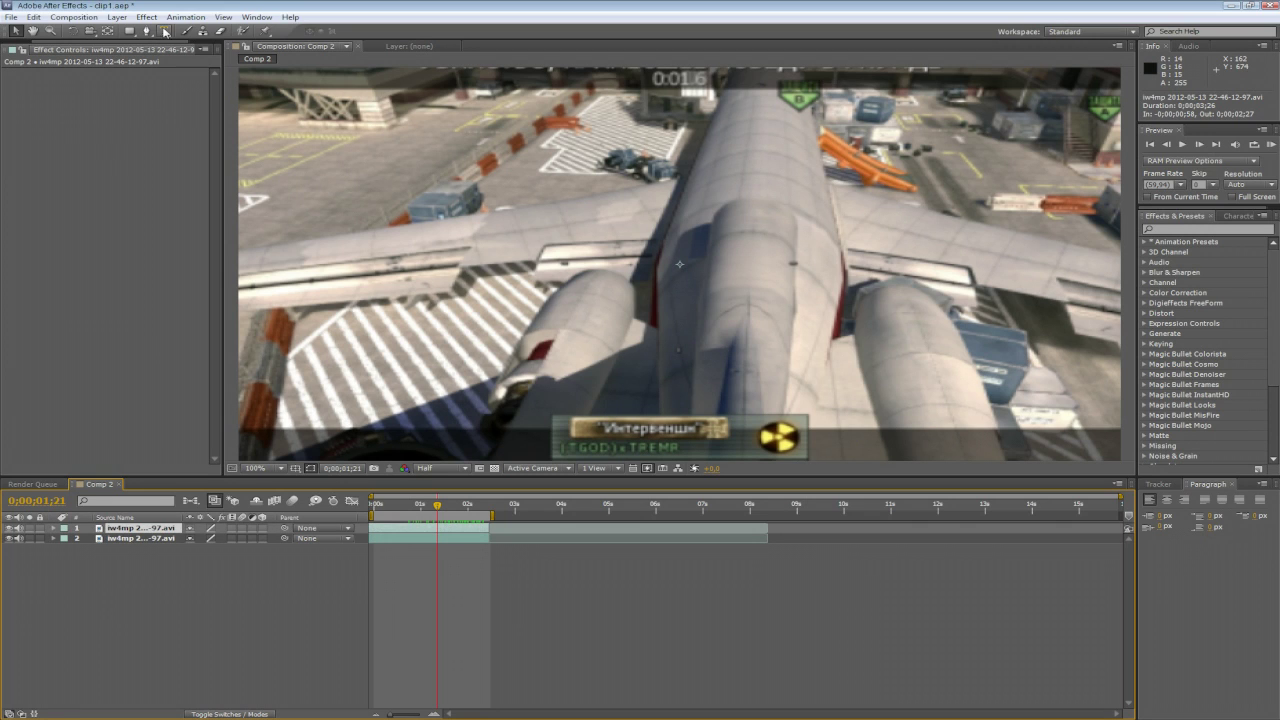
Draw a closed three-point triangle mask on the top gameplay layer.
left_click(147, 31)
key("comma")
key("comma")
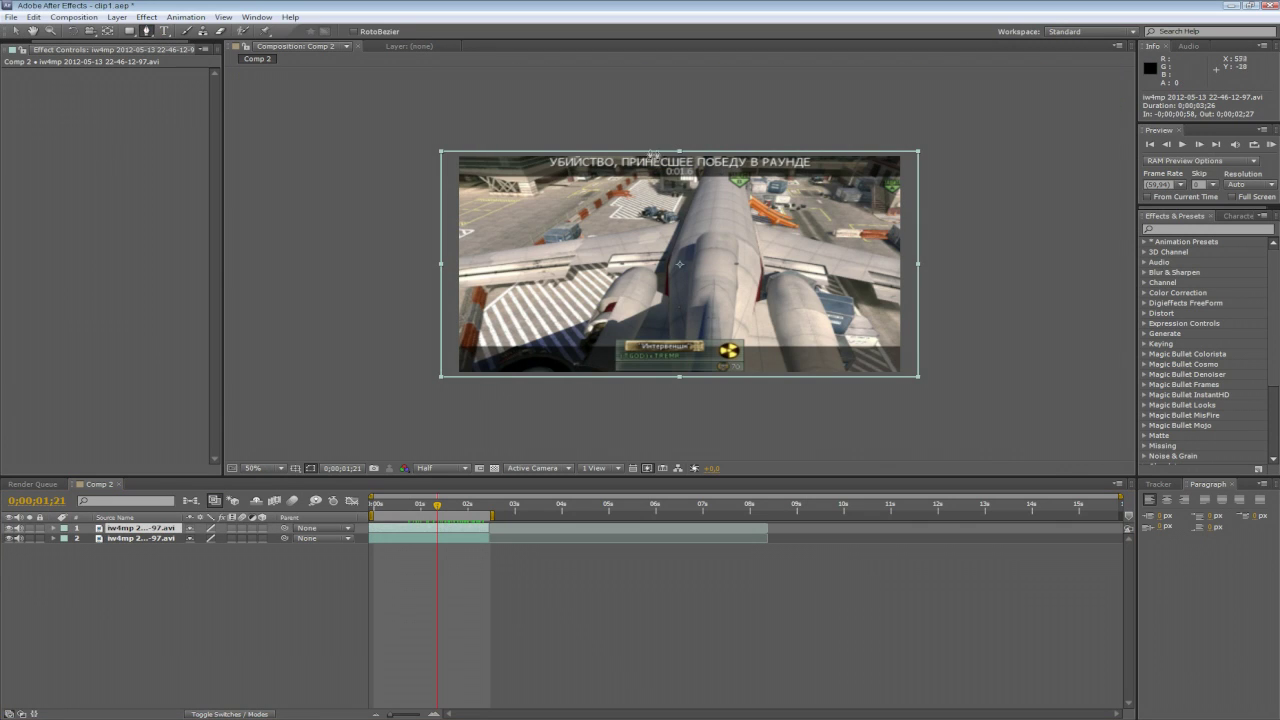
left_click(671, 148)
key("ctrl+z")
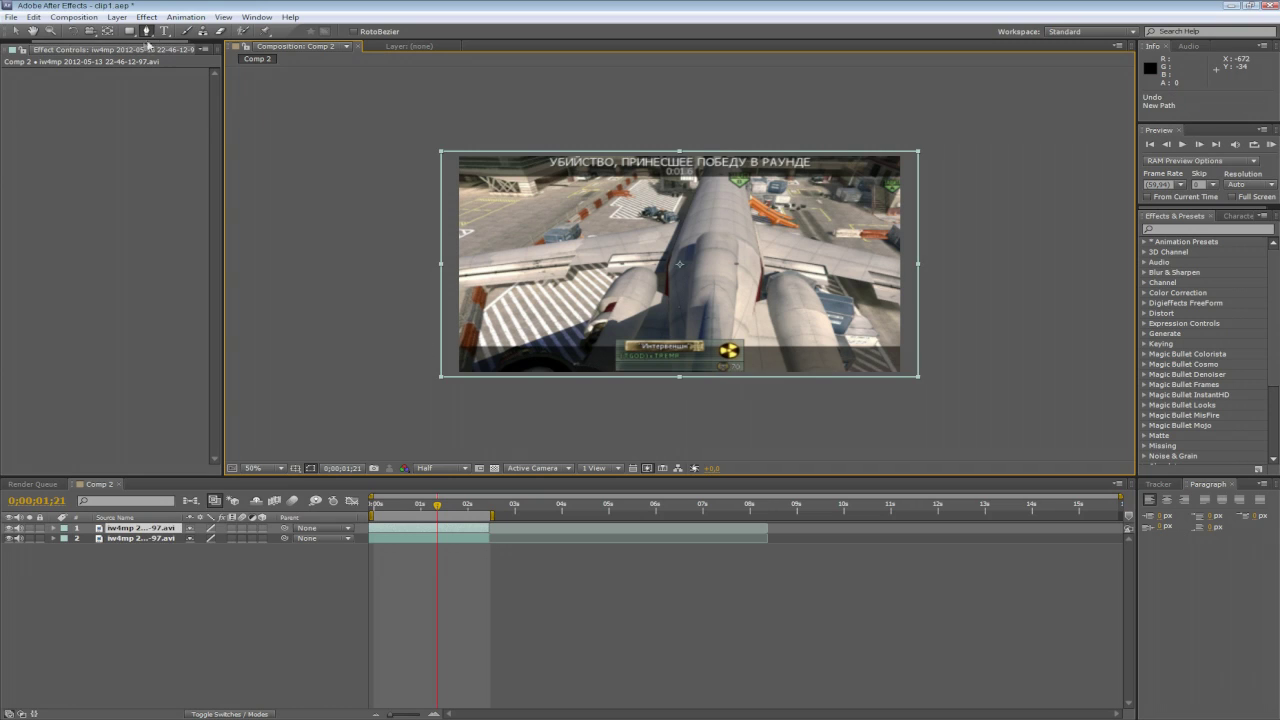
left_click(503, 402)
left_click(748, 136)
left_click(887, 418)
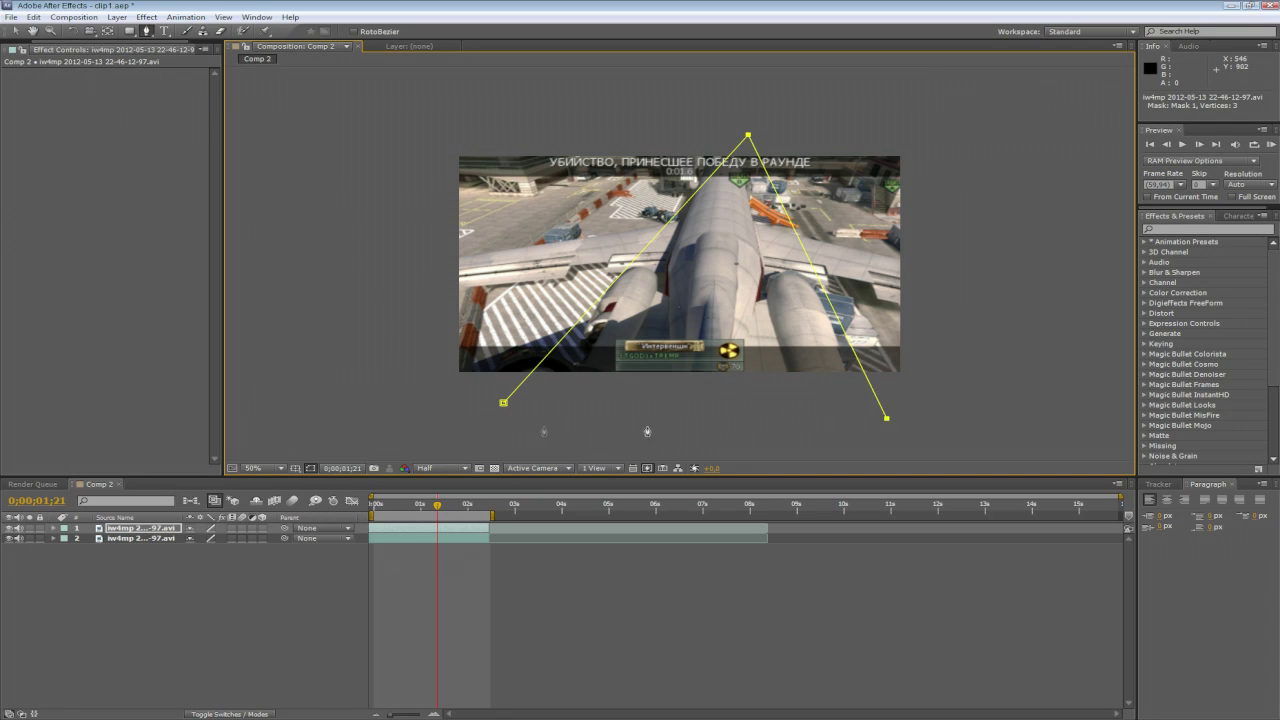
left_click(504, 404)
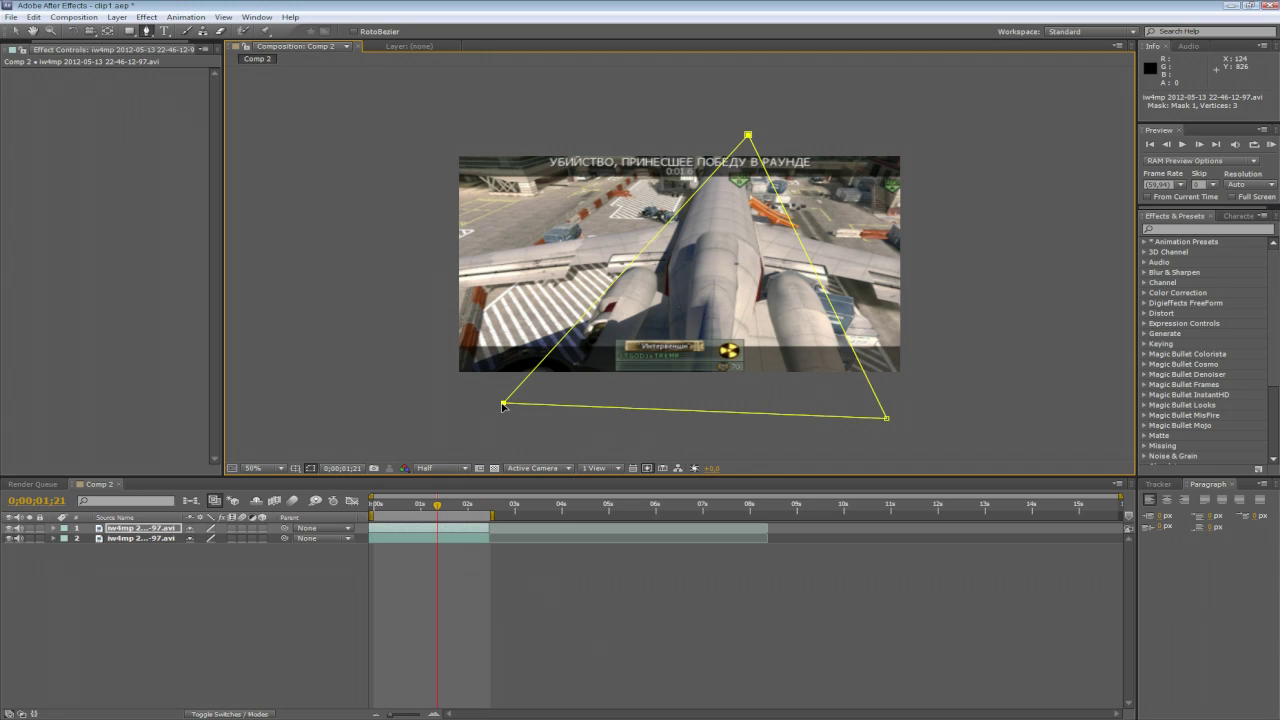
Adjust the triangle's corners: base on the frame's bottom edge, apex centred over the plane.
left_click_drag(504, 404, 510, 366)
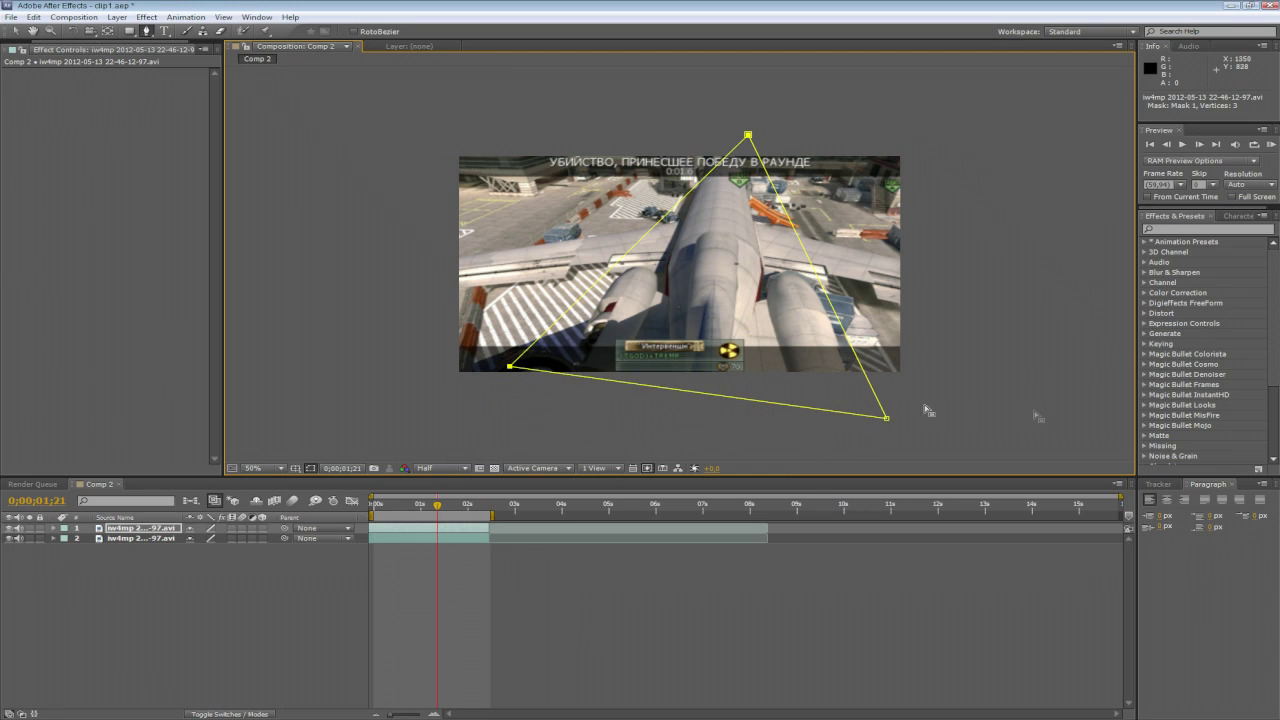
left_click_drag(887, 418, 855, 378)
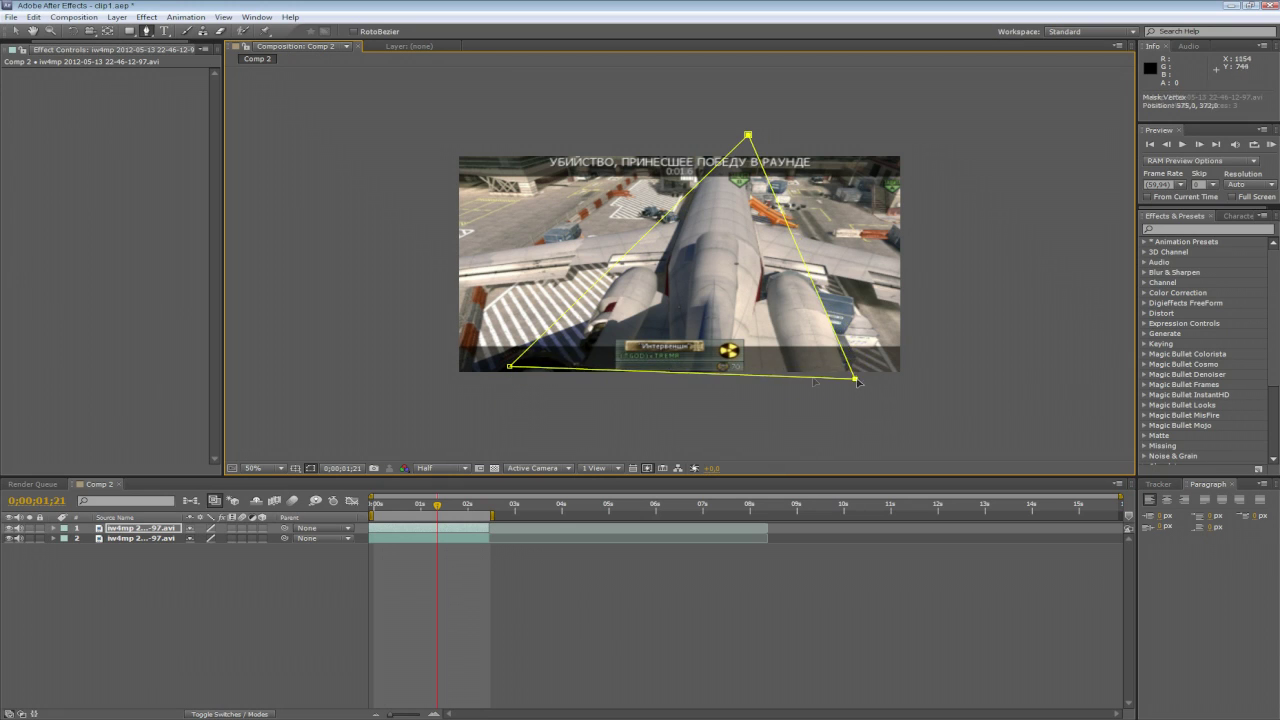
left_click_drag(511, 370, 509, 381)
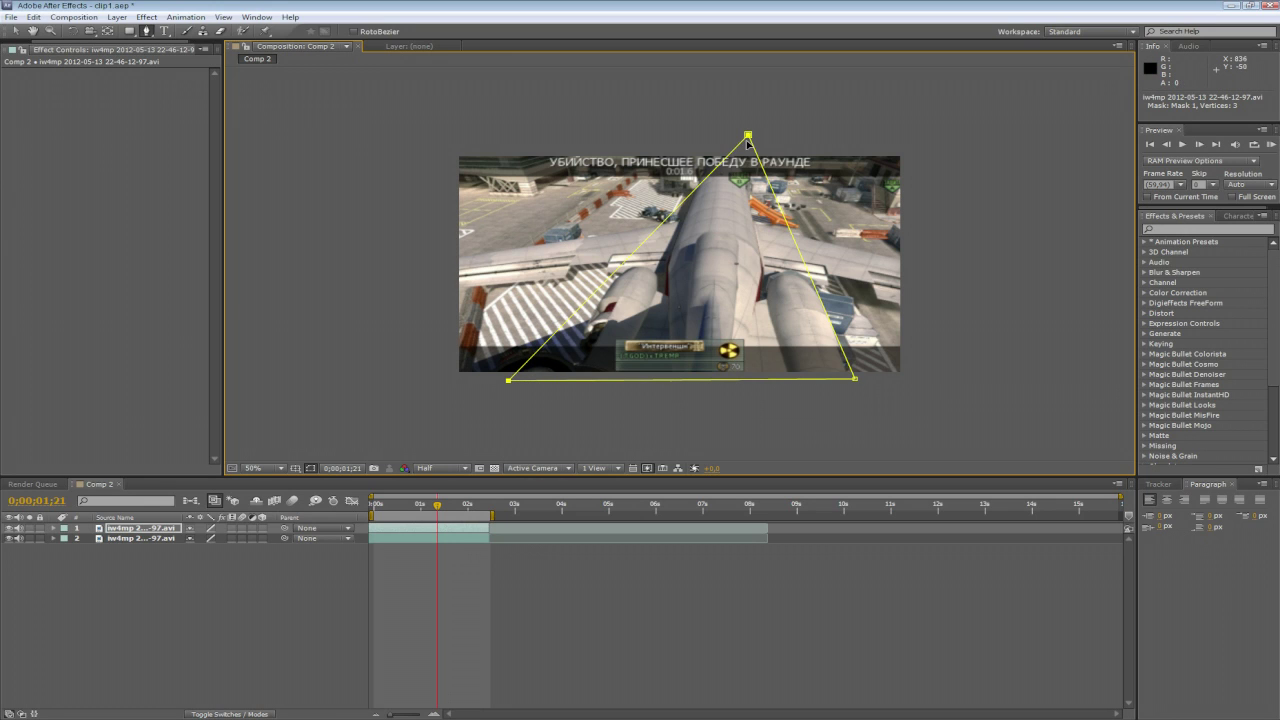
left_click_drag(750, 137, 679, 143)
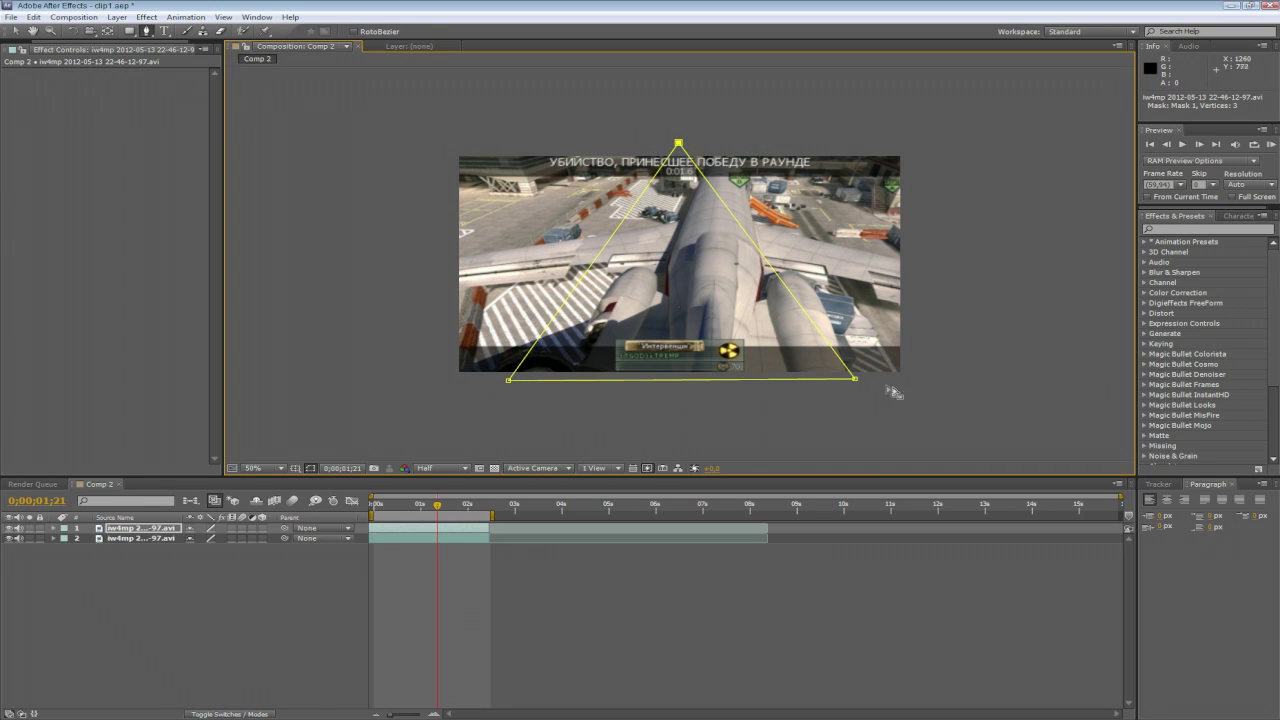
left_click_drag(857, 382, 816, 384)
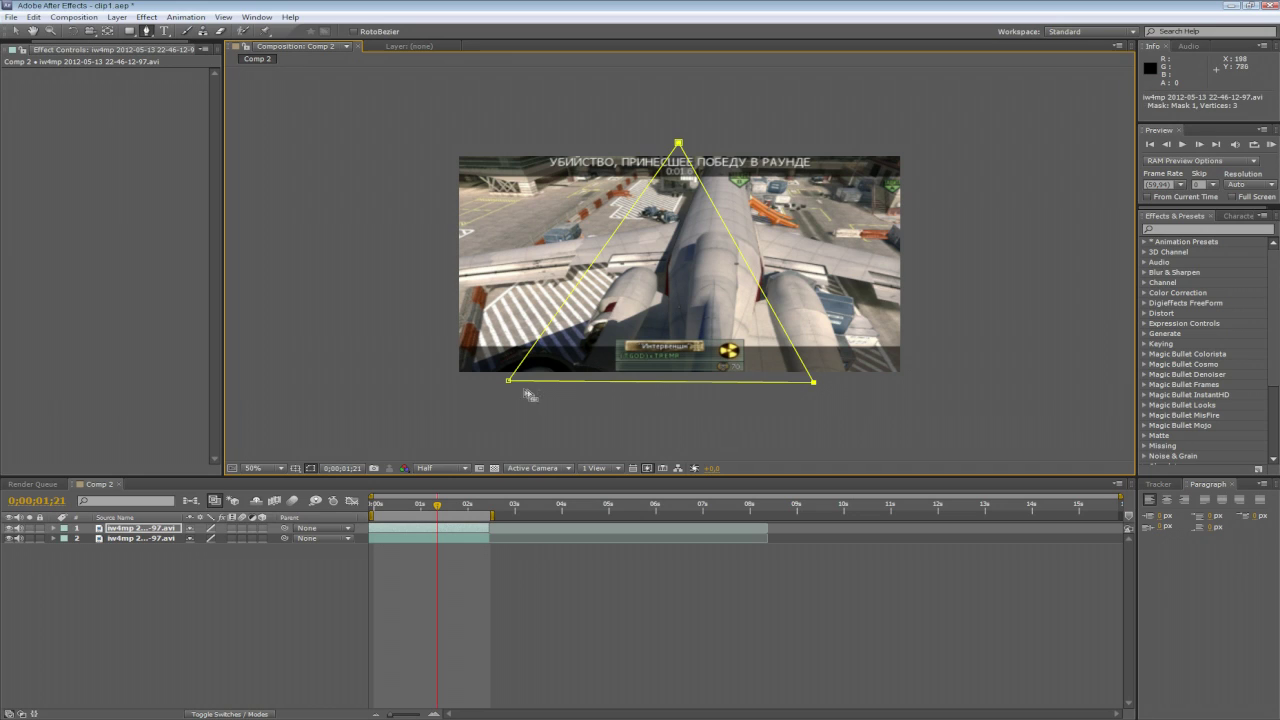
left_click_drag(509, 381, 526, 381)
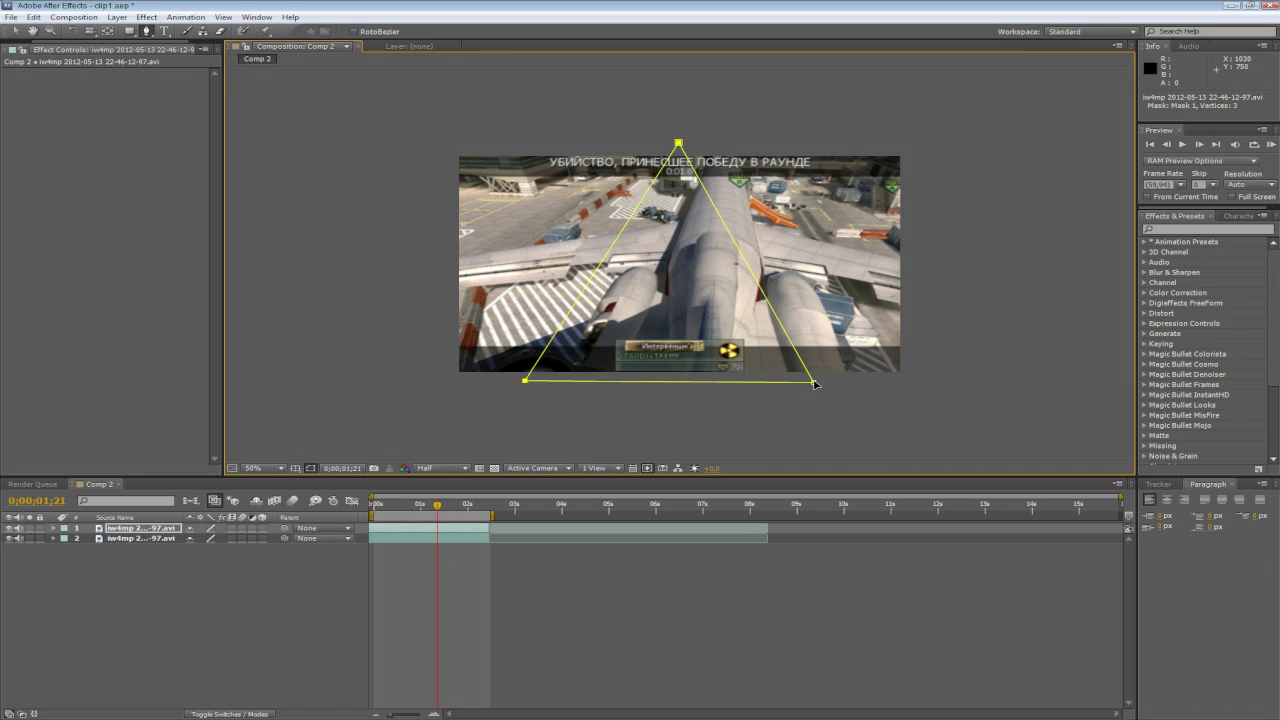
left_click_drag(815, 383, 832, 382)
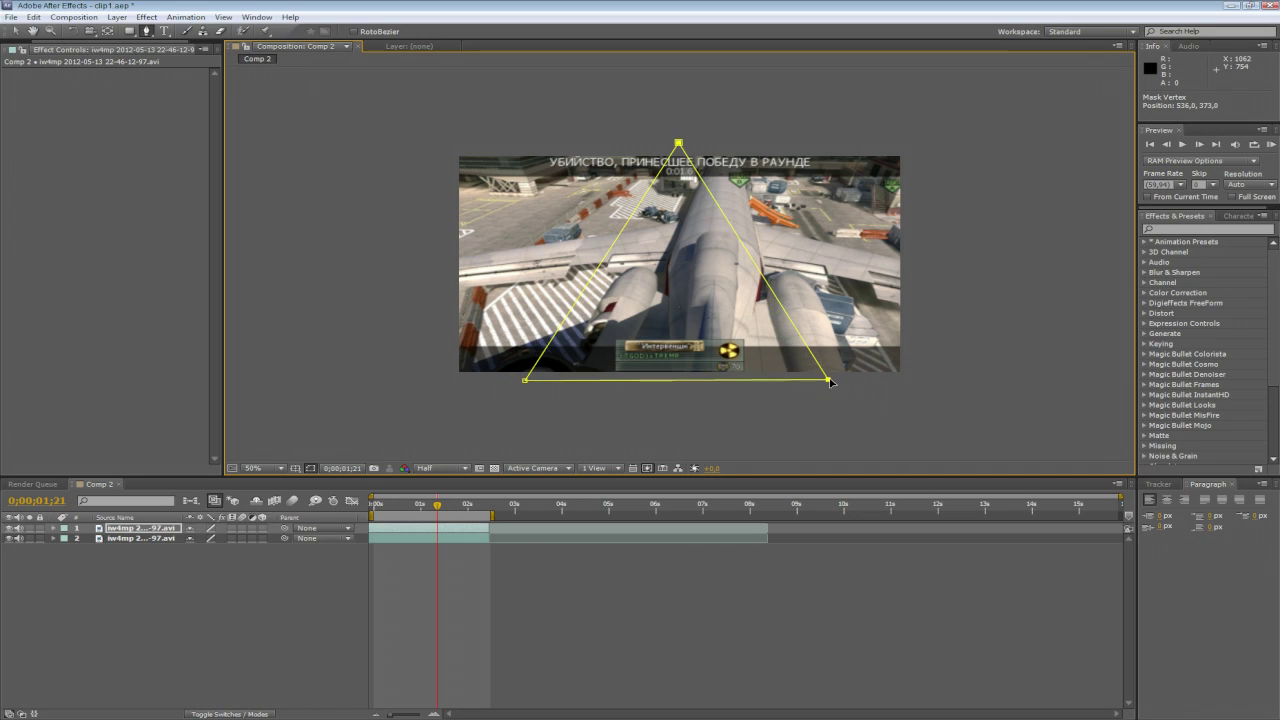
Scale the masked layer up to about 214% × 157% so the triangle widens.
left_click(135, 540)
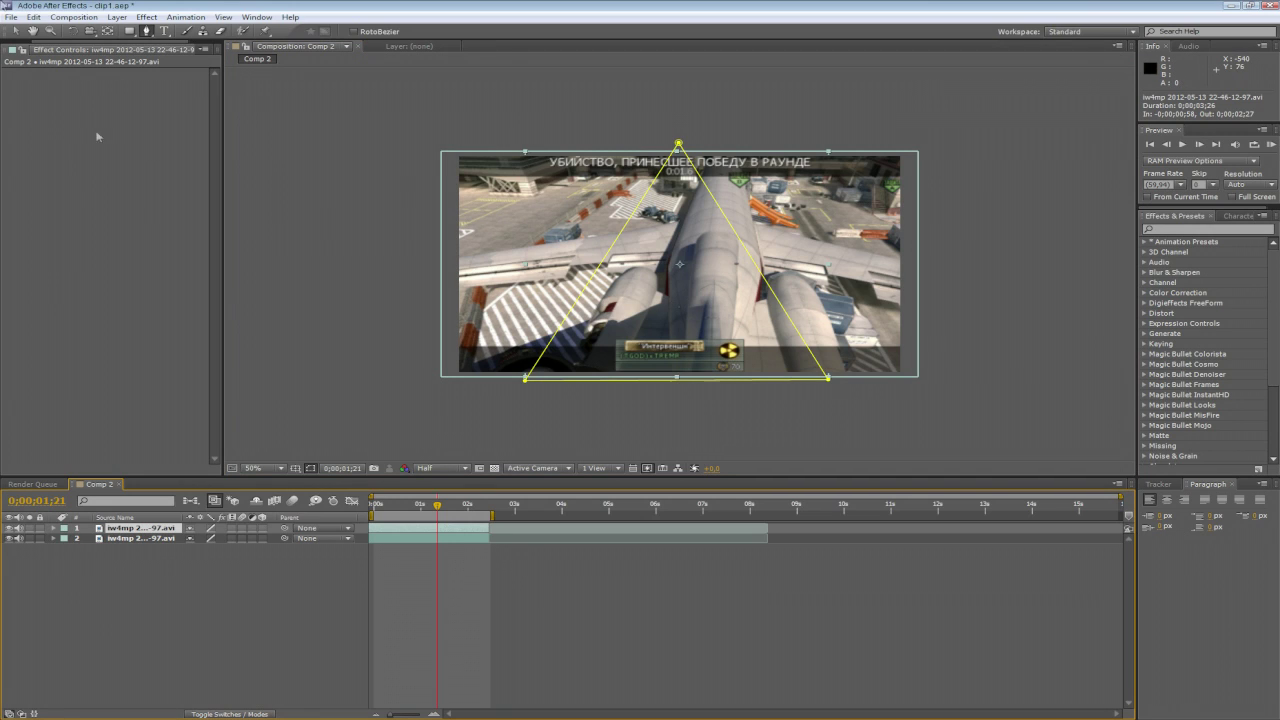
left_click(16, 32)
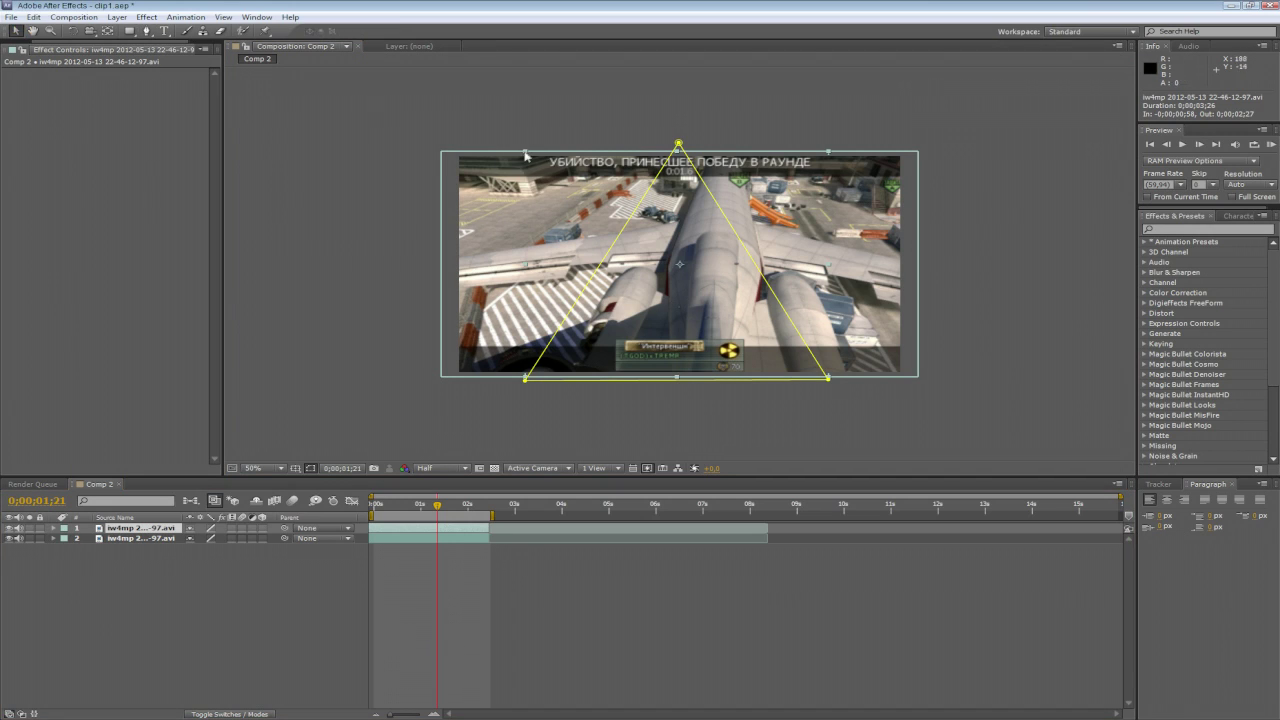
left_click_drag(525, 153, 479, 141)
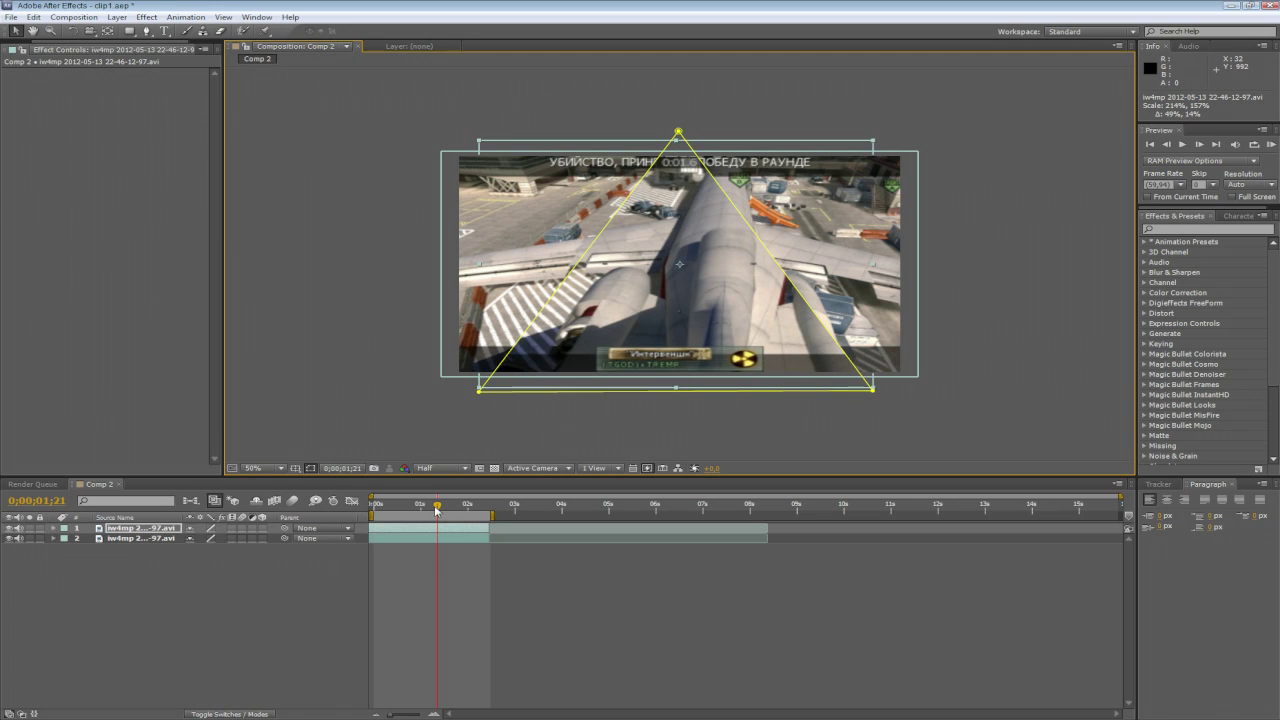
View Comp 2 at 100% Full resolution, deselect the masked layer, and scrub through the clip.
key("slash")
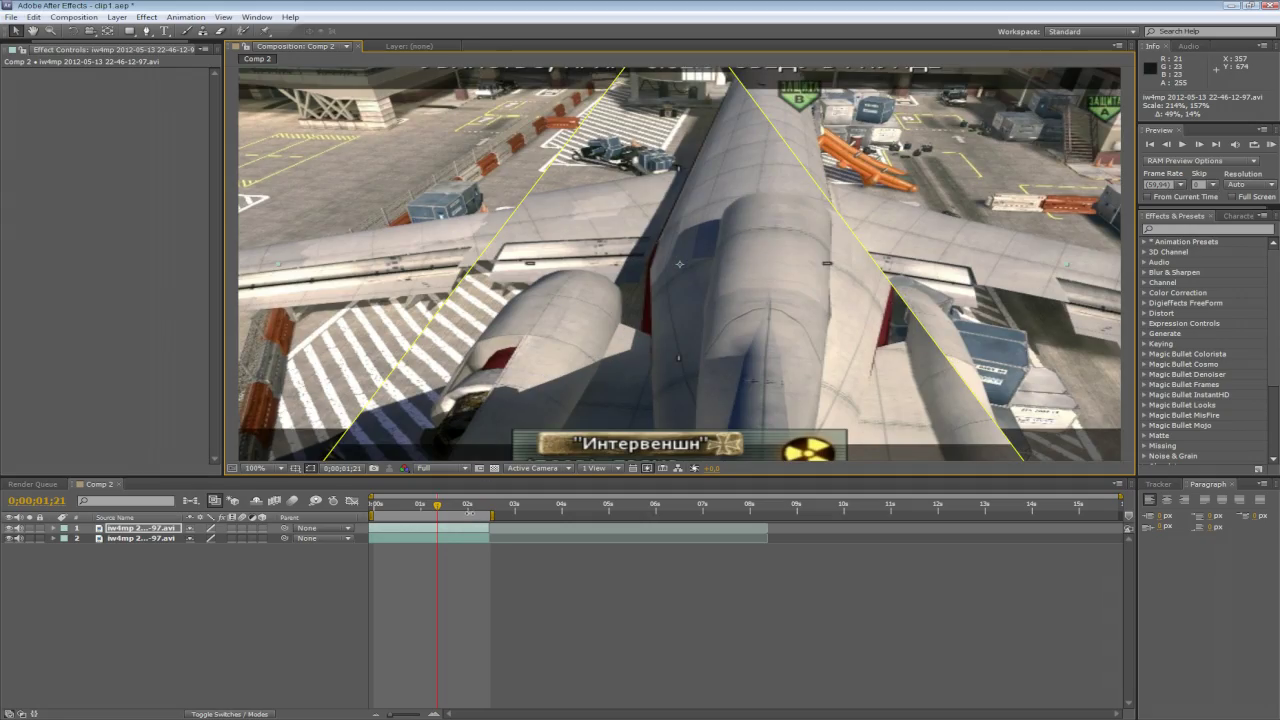
left_click_drag(437, 507, 425, 512)
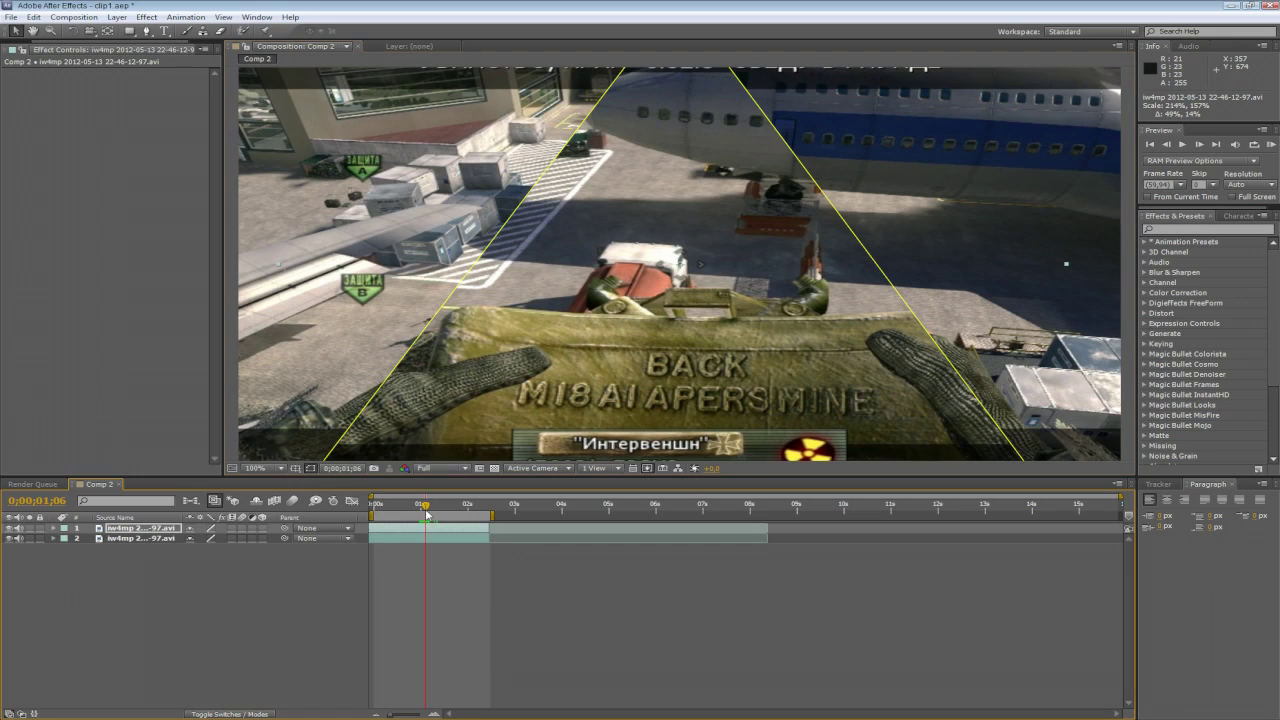
left_click(200, 553)
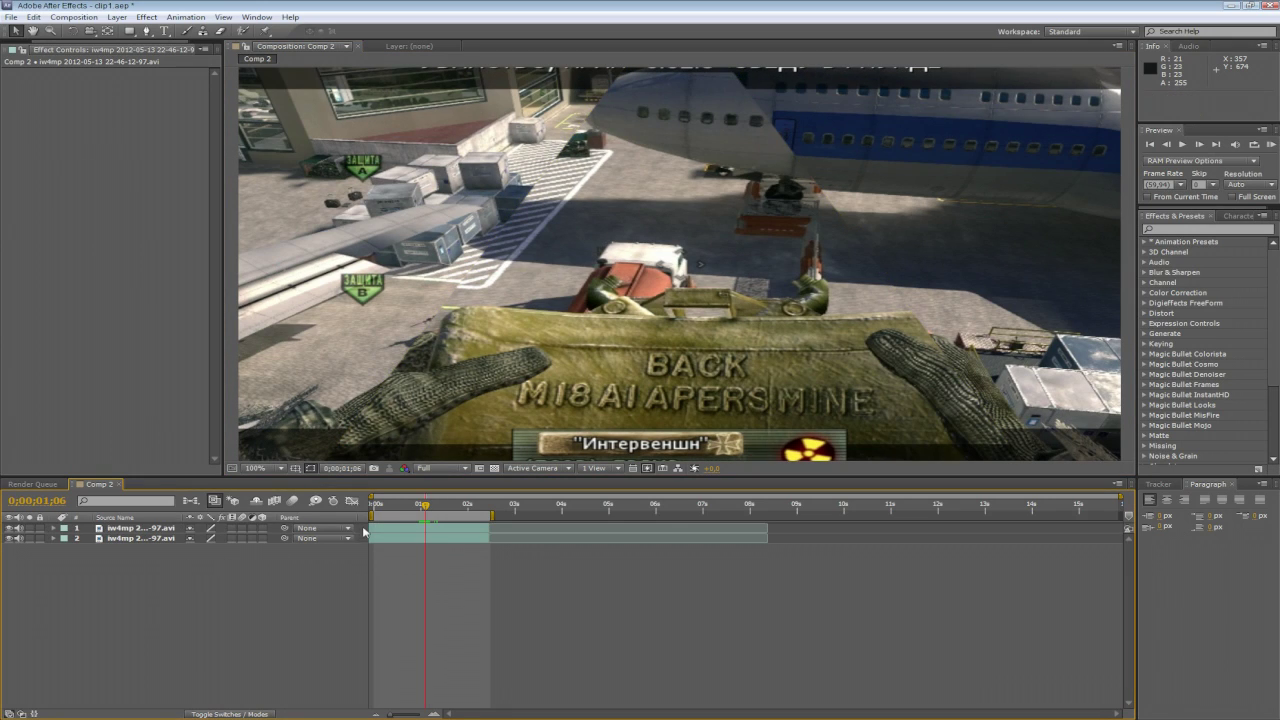
left_click_drag(425, 506, 461, 513)
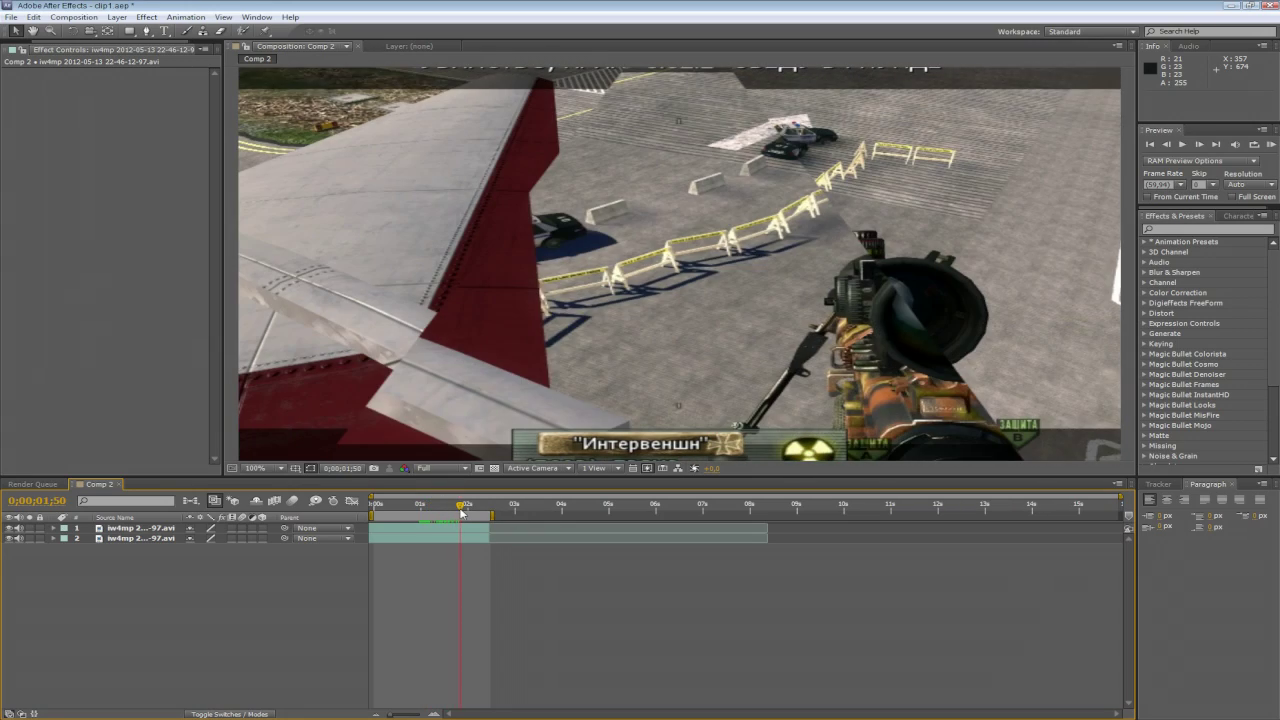
Add a new Adjustment Layer and shift it slightly earlier in time.
right_click(166, 523)
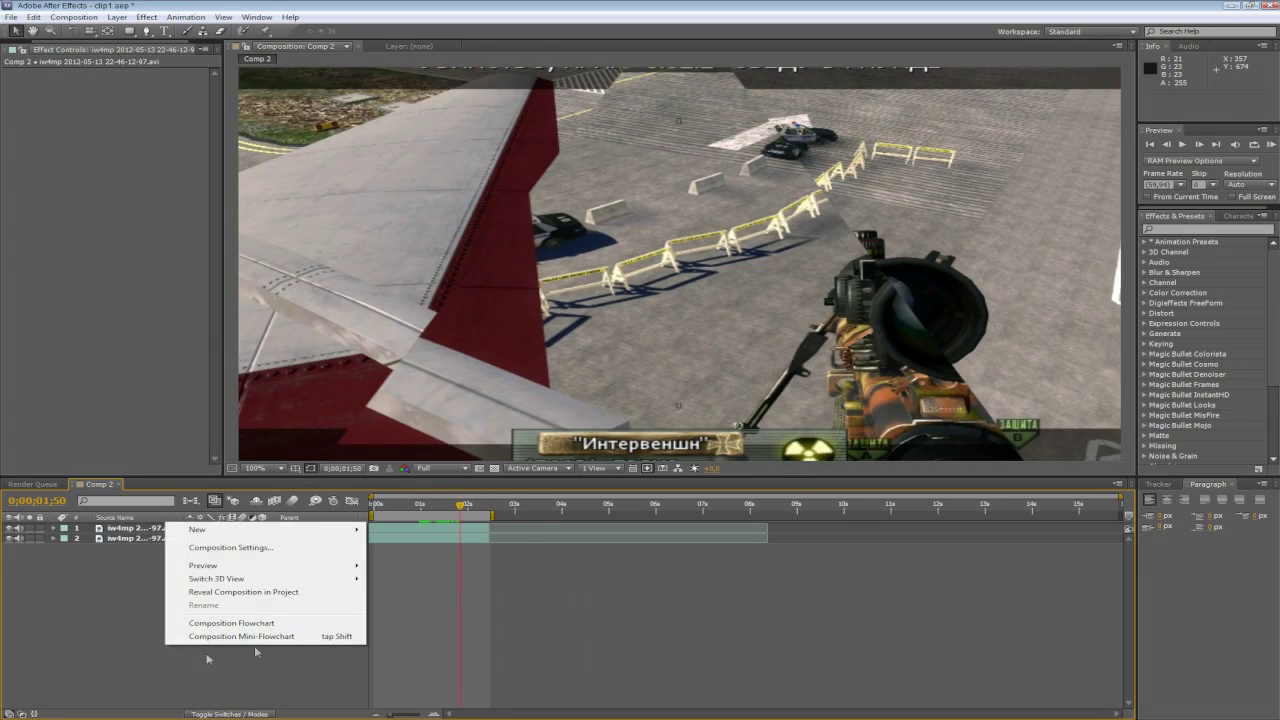
mouse_move(268, 531)
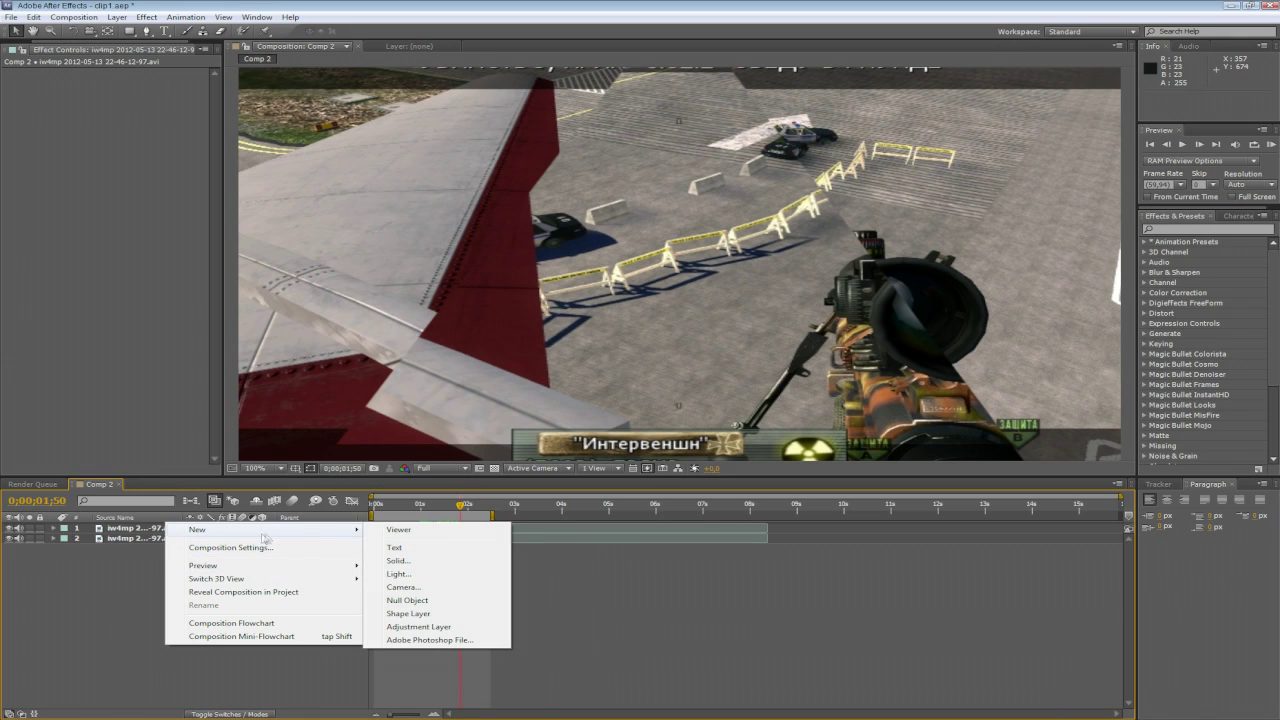
left_click(435, 627)
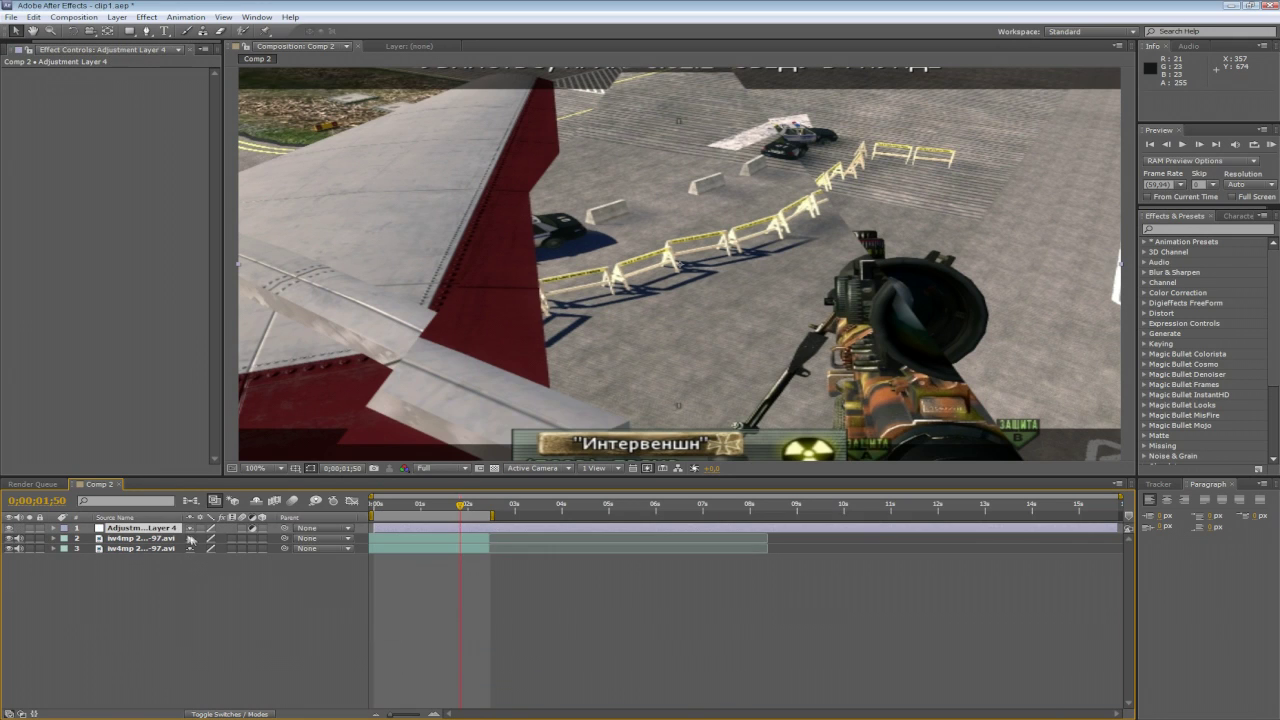
left_click_drag(381, 530, 390, 533)
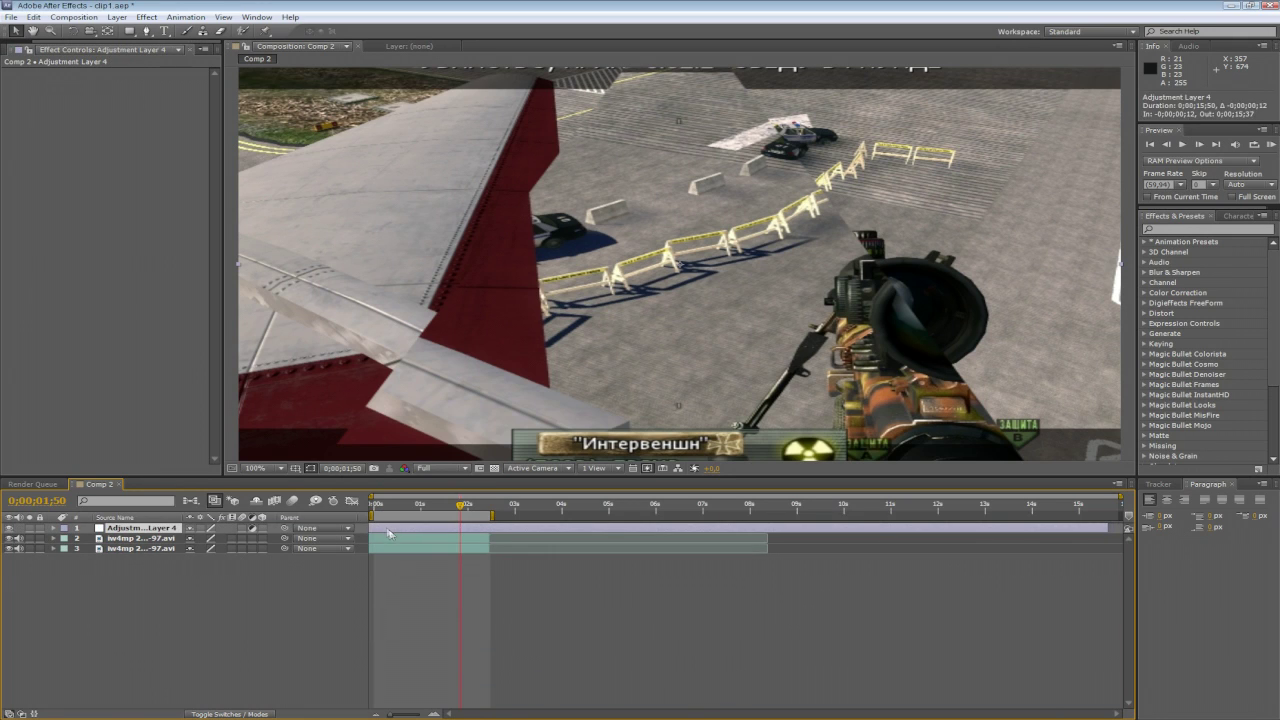
Apply the FaZe Color Corrections animation preset to the adjustment layer and dismiss the missing-effect warning.
left_click(1146, 242)
left_click(1157, 263)
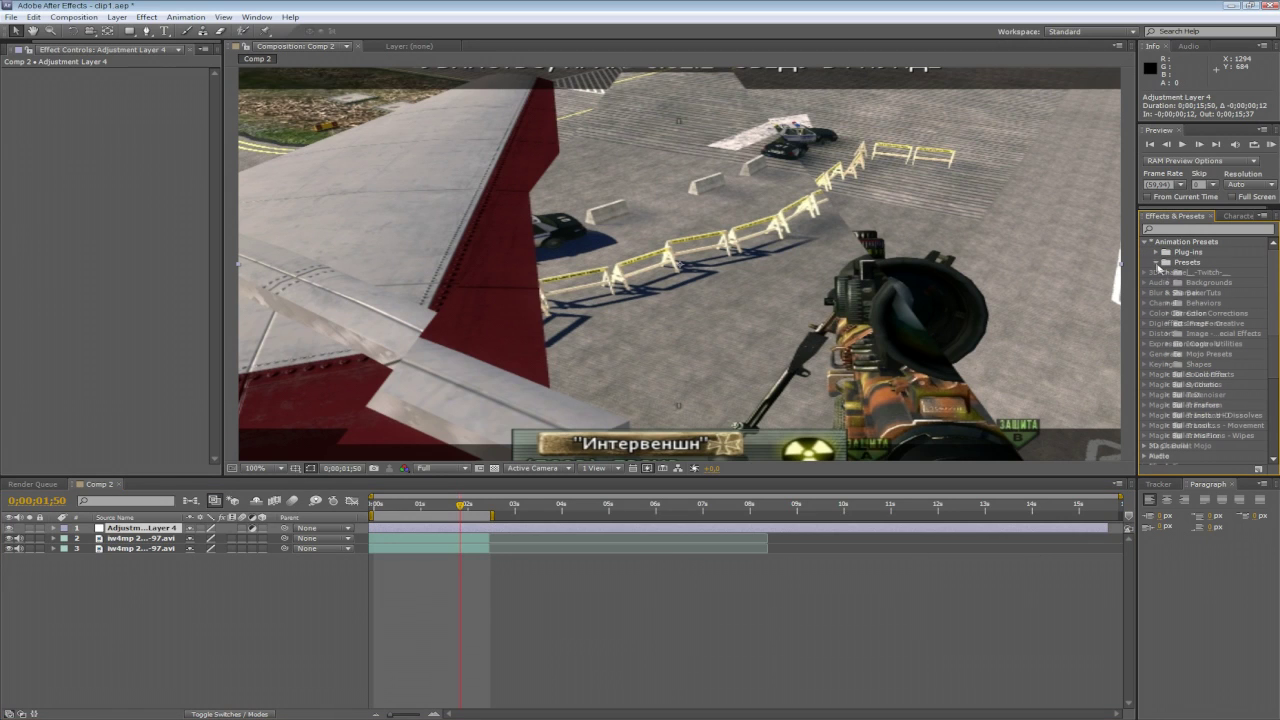
left_click(1168, 314)
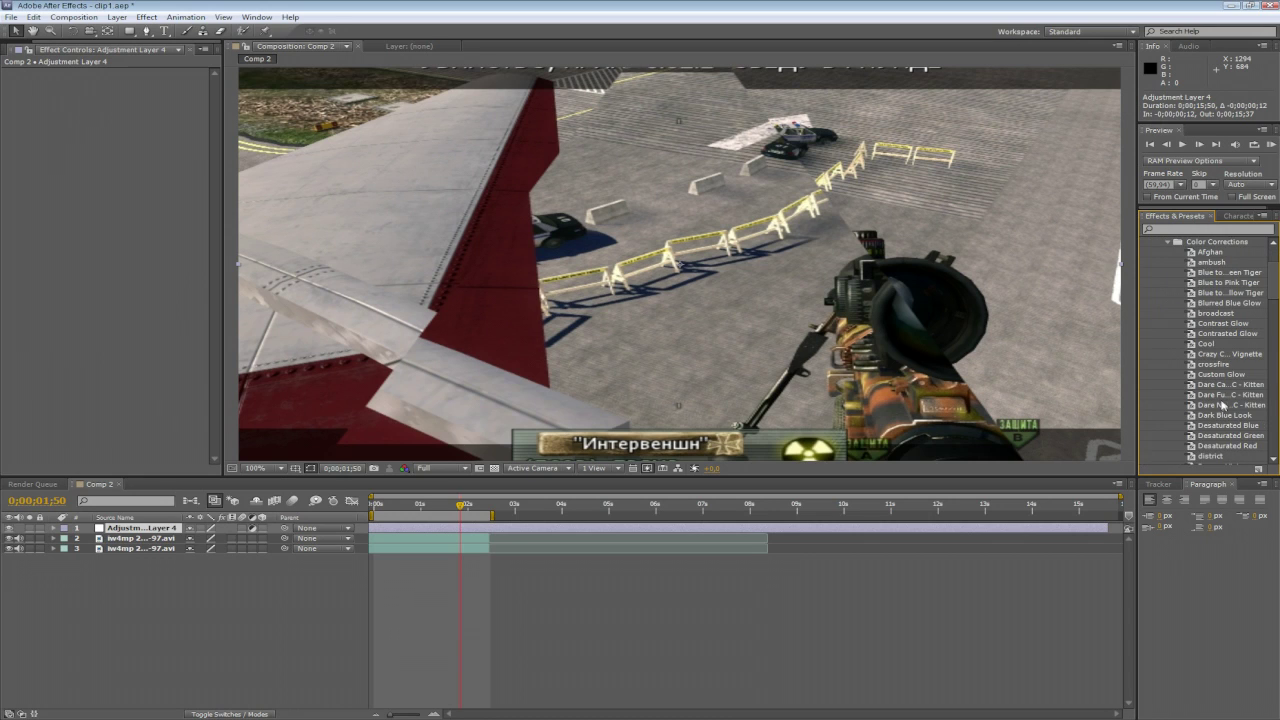
scroll(1228, 410, "down", 2)
scroll(1236, 413, "down", 2)
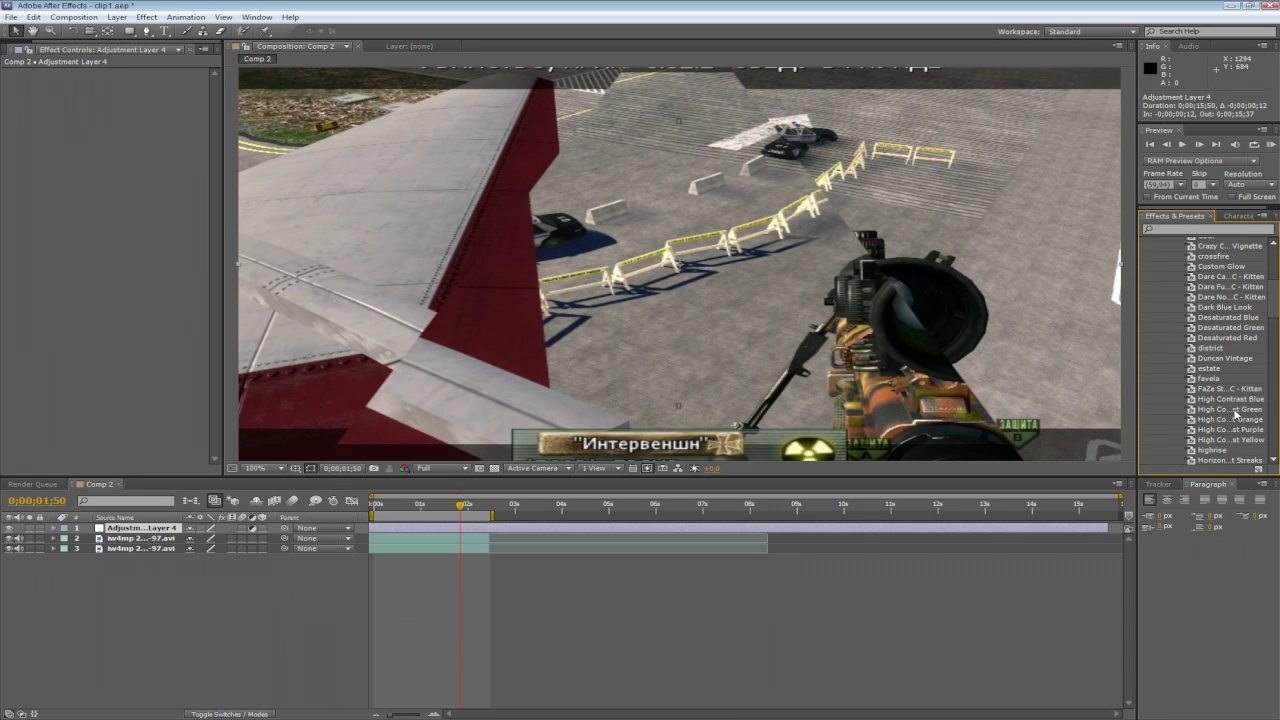
left_click_drag(1233, 392, 598, 340)
left_click(769, 408)
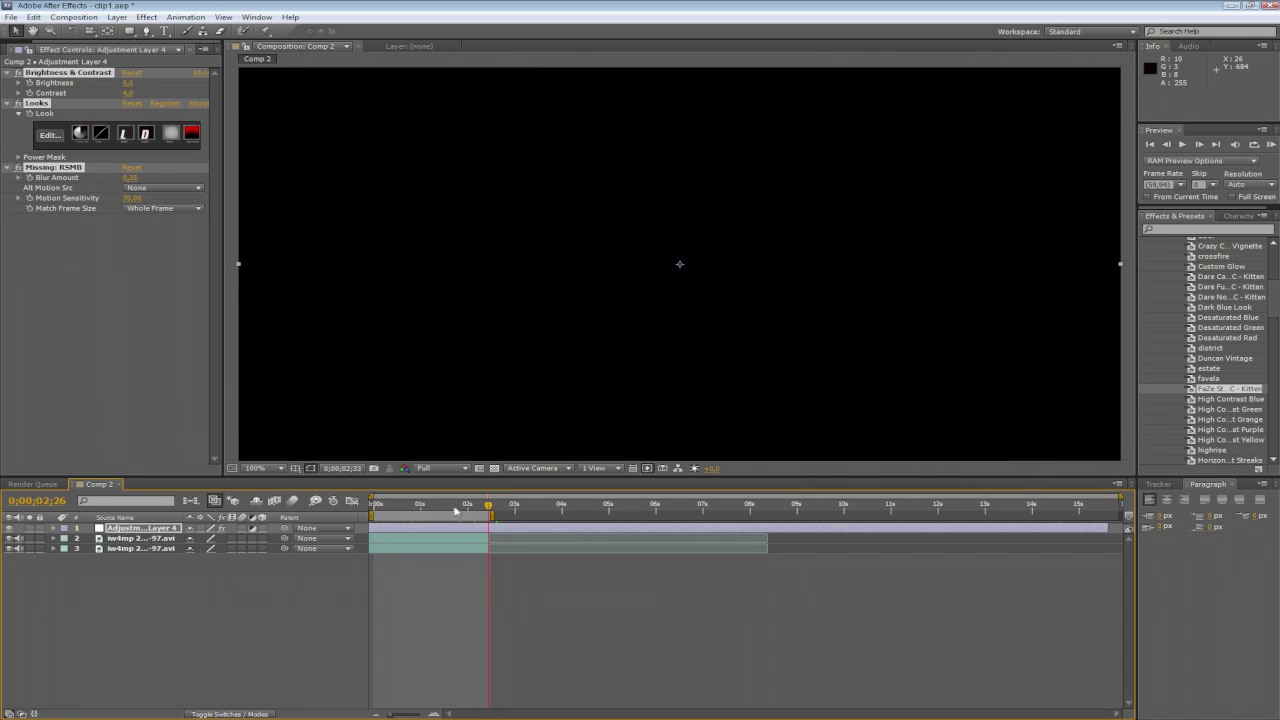
At 0;00;01;26, set the preview resolution to Half and start a RAM preview.
left_click(443, 510)
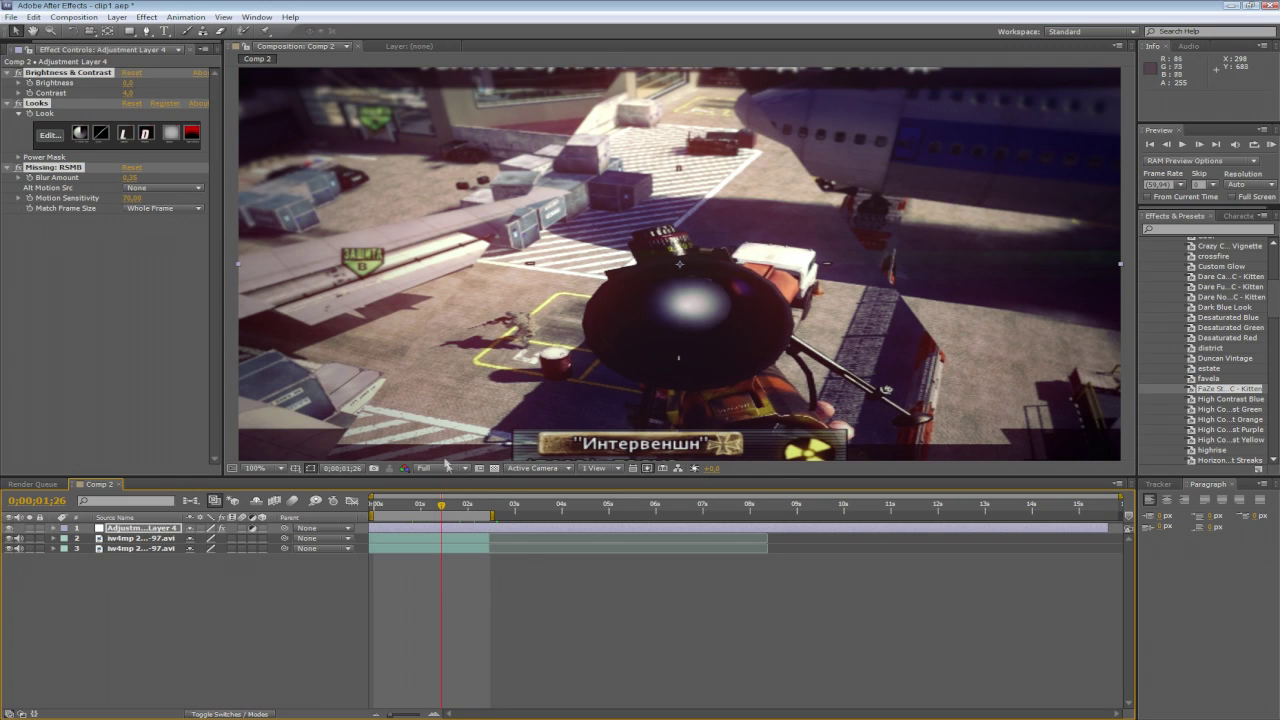
left_click(448, 469)
left_click(446, 526)
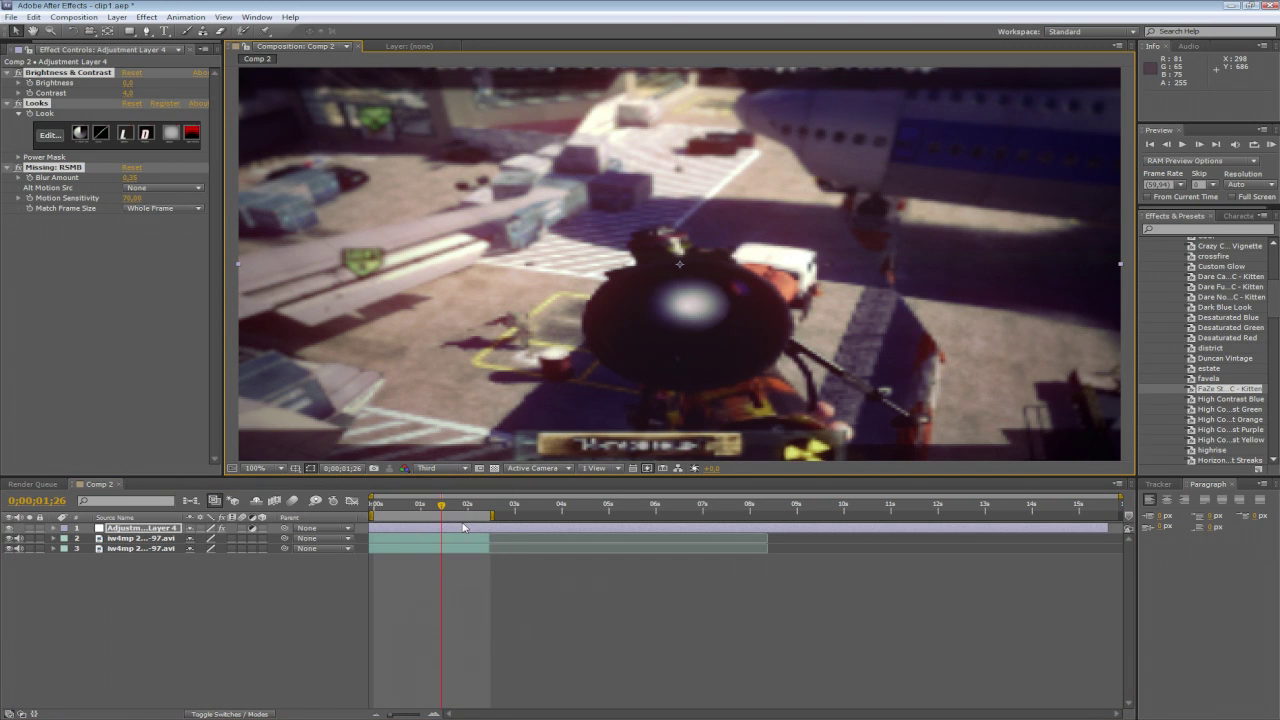
left_click(448, 468)
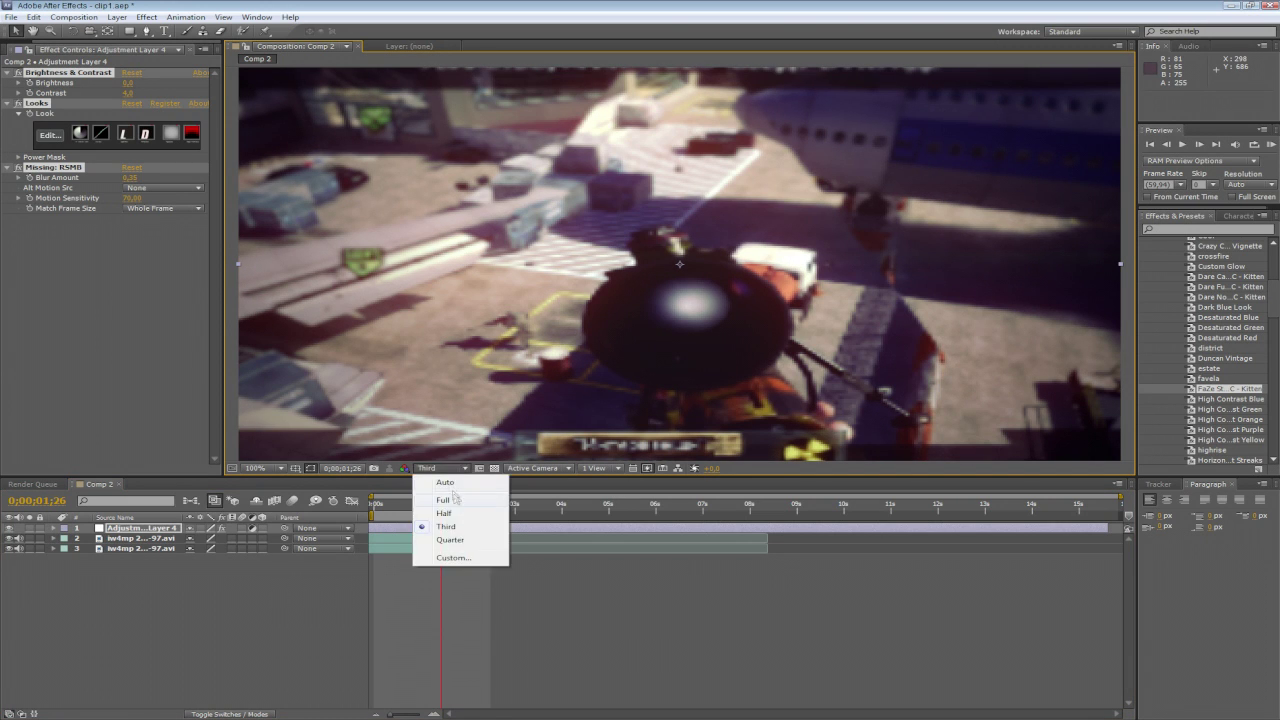
left_click(456, 515)
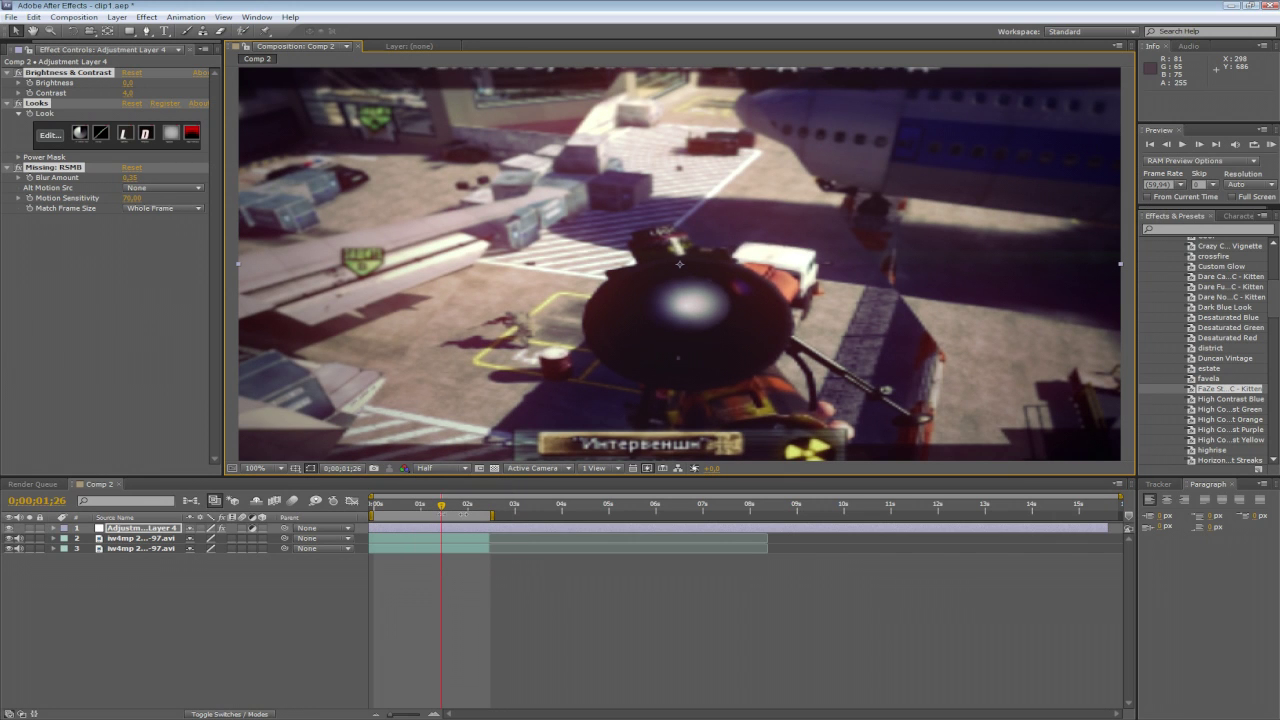
left_click(1270, 145)
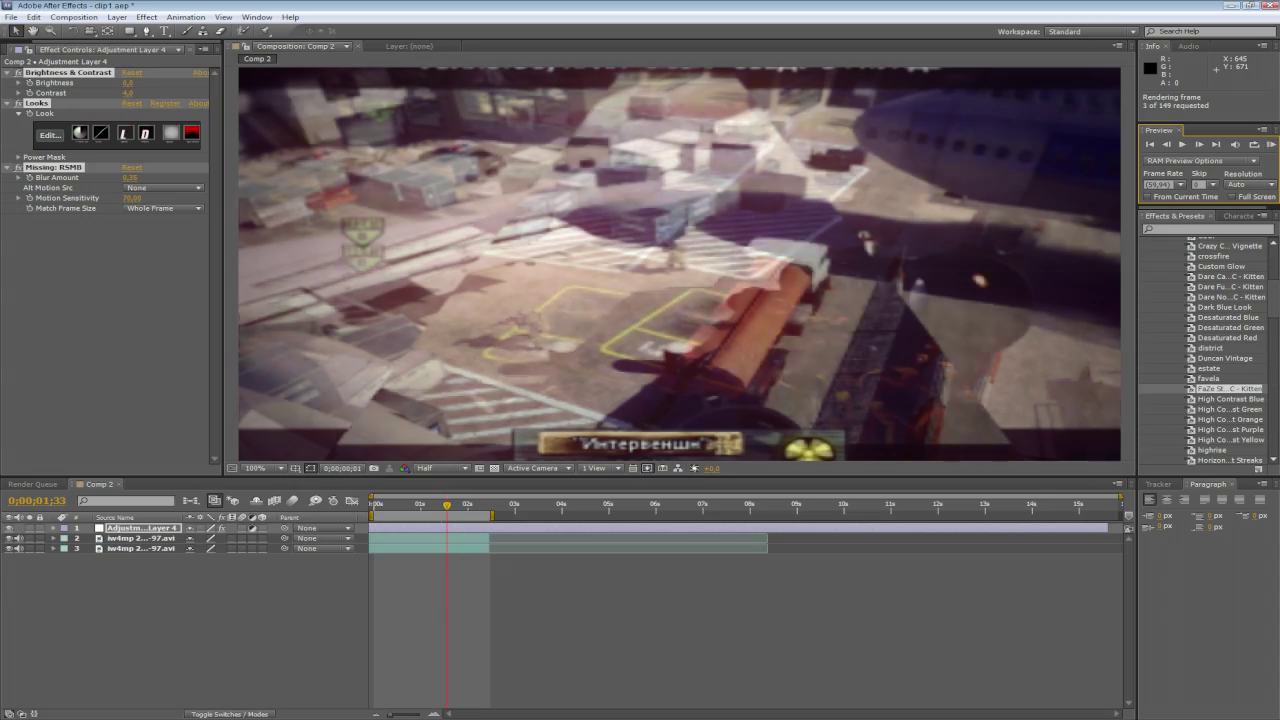
Stop the preview at 0;00;01;08, return to Full resolution, and inspect motion-blurred frames near one second.
right_click(1155, 719)
left_click(1145, 357)
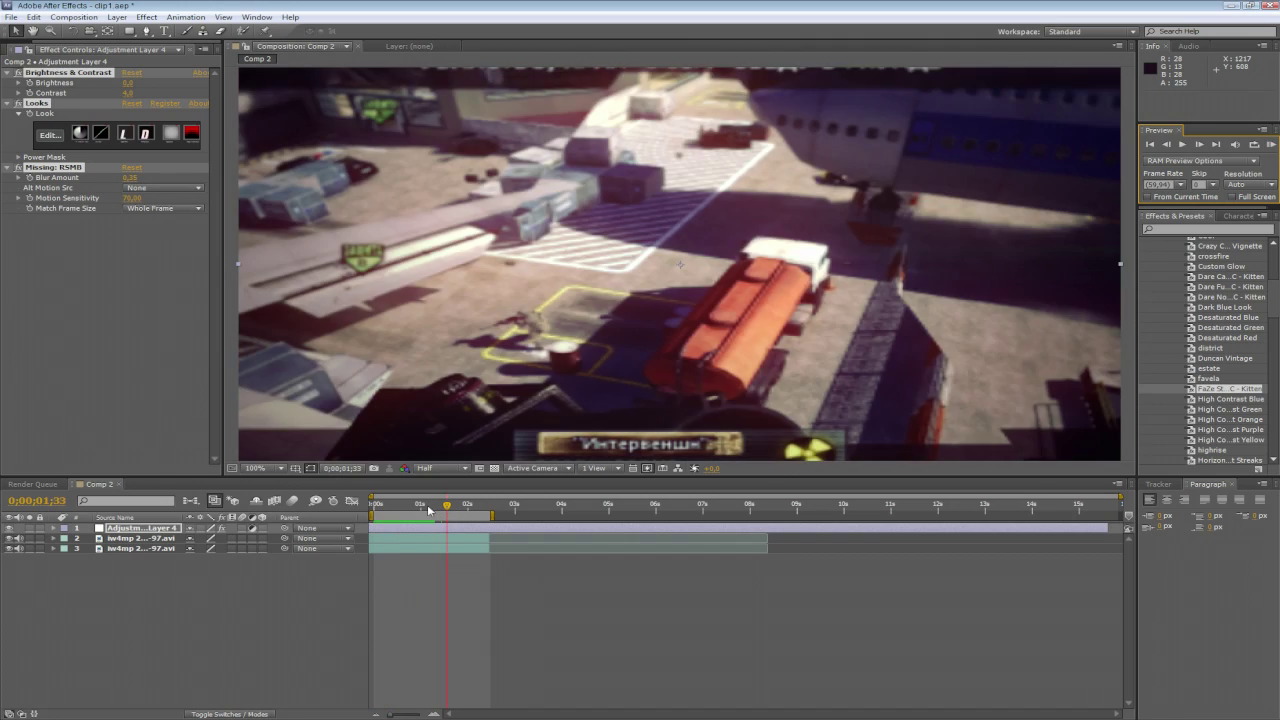
left_click(429, 506)
left_click_drag(429, 510, 432, 508)
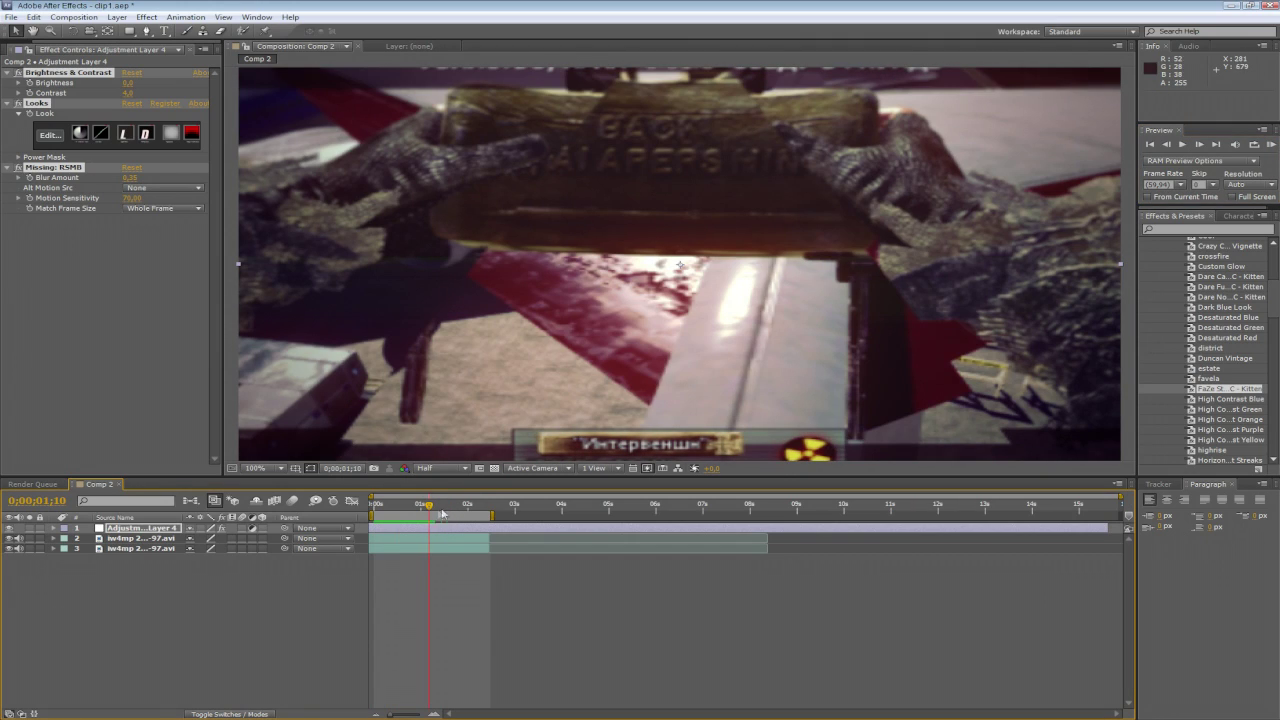
left_click_drag(429, 508, 425, 510)
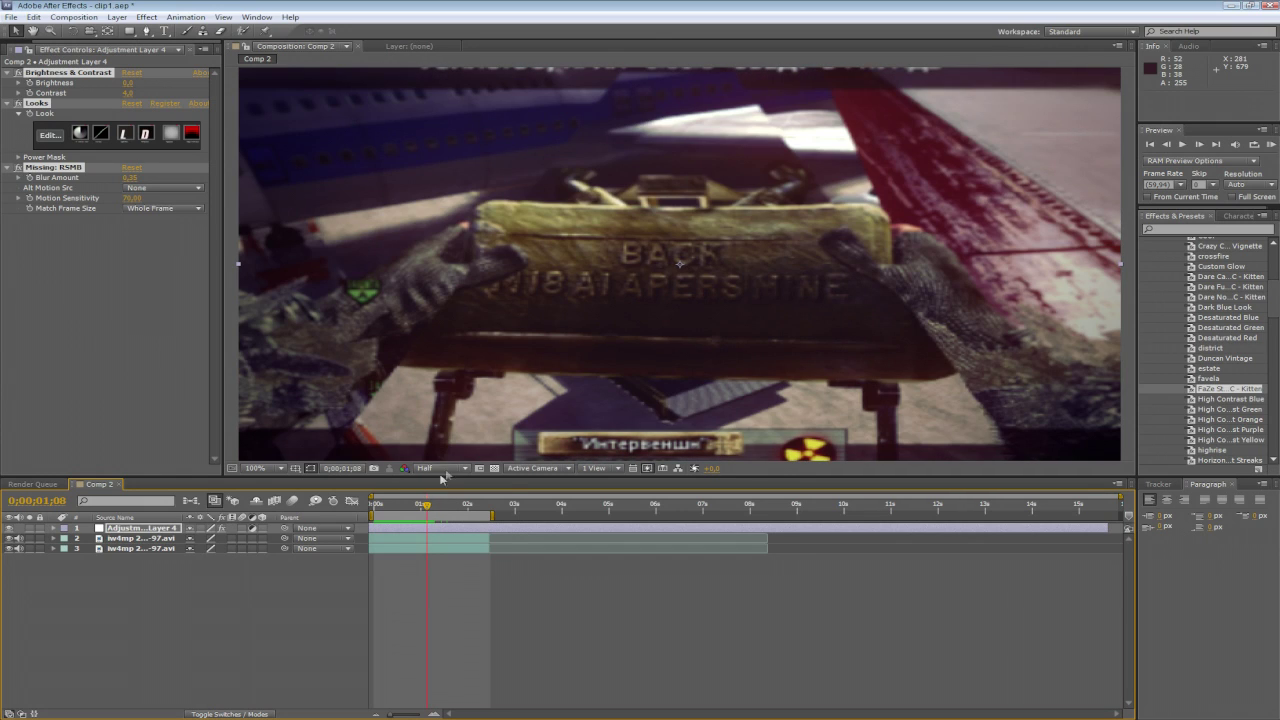
left_click(440, 470)
left_click(432, 499)
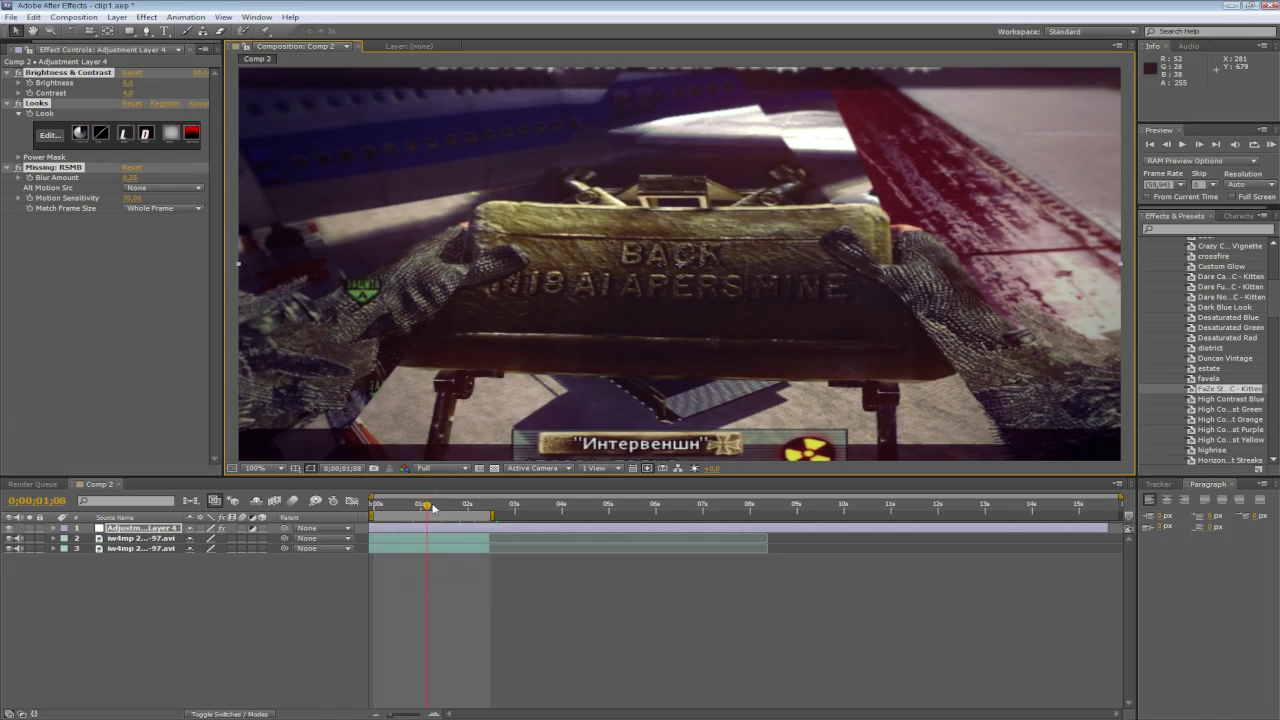
left_click_drag(425, 508, 431, 510)
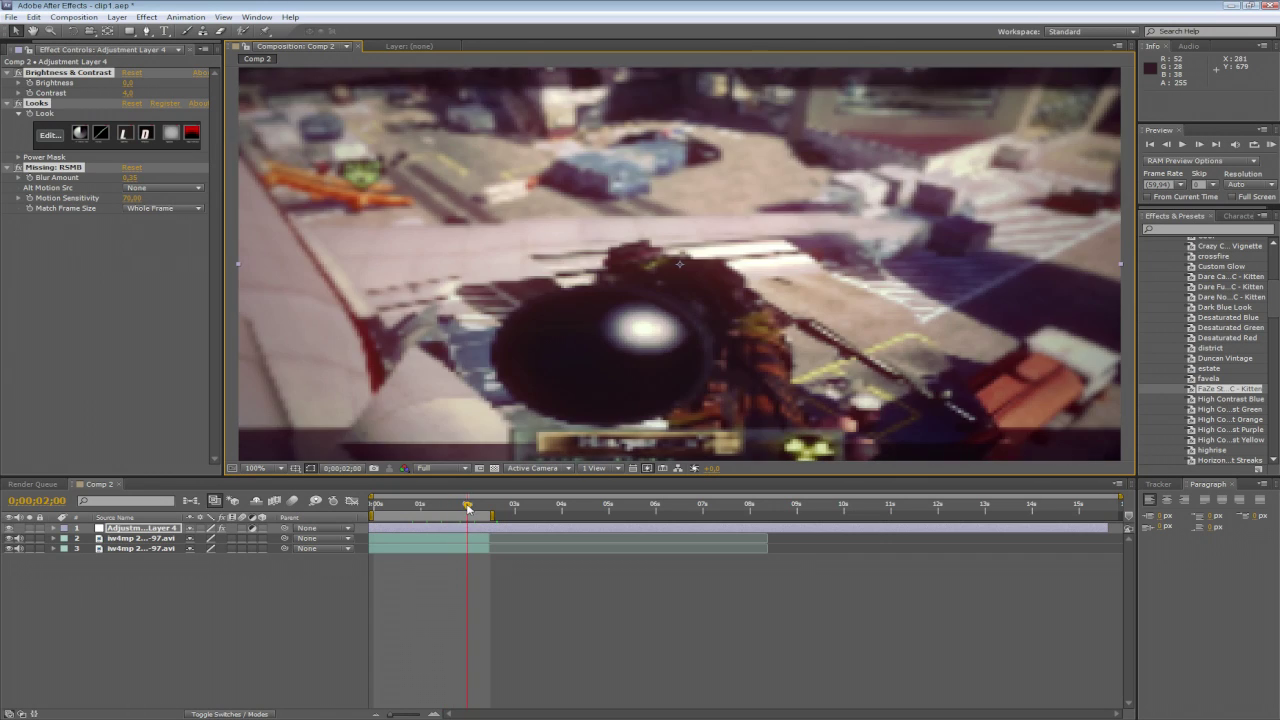
mouse_move(467, 507)
left_mouse_down()
mouse_move(481, 513)
mouse_move(446, 514)
left_mouse_up()
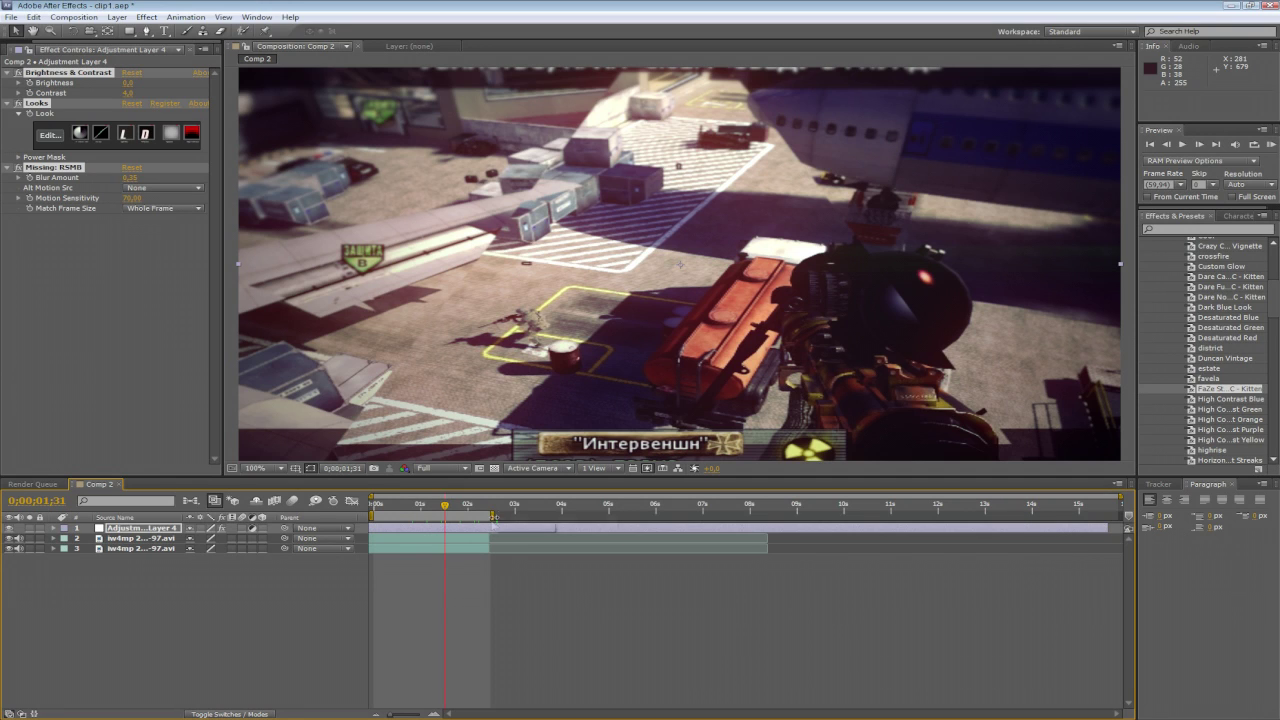
left_click_drag(443, 515, 452, 507)
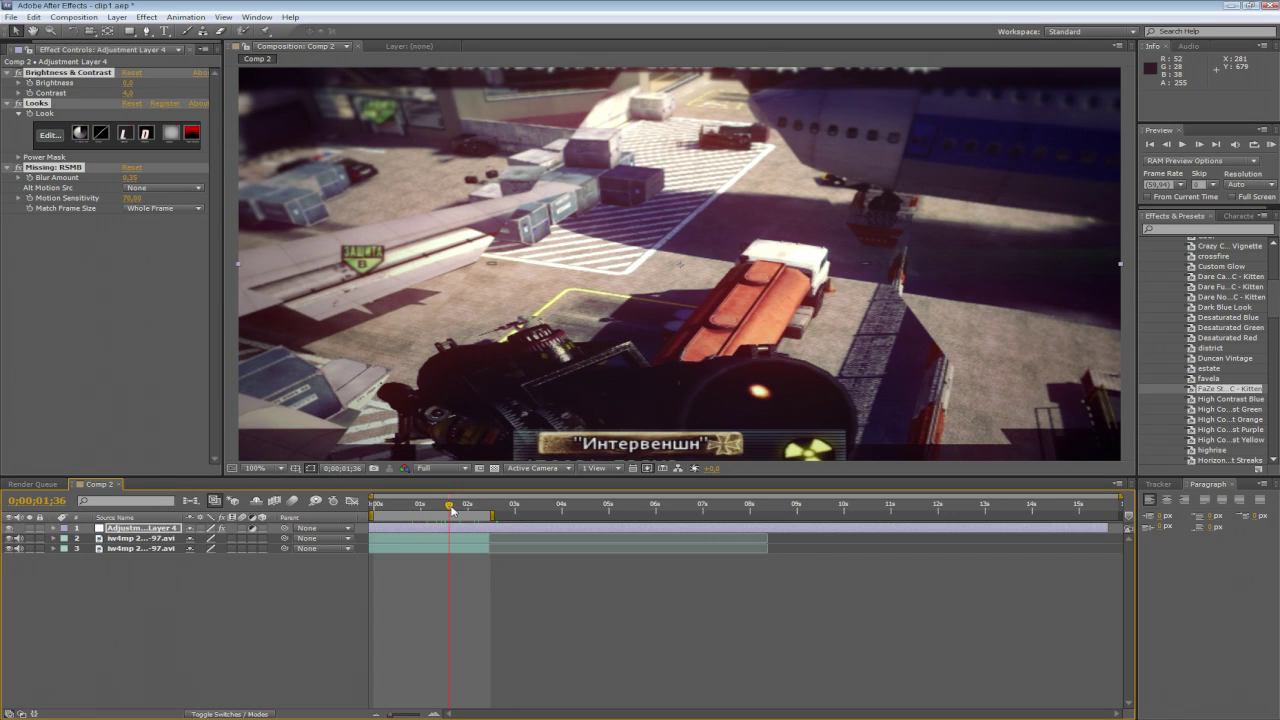
left_click_drag(447, 509, 444, 509)
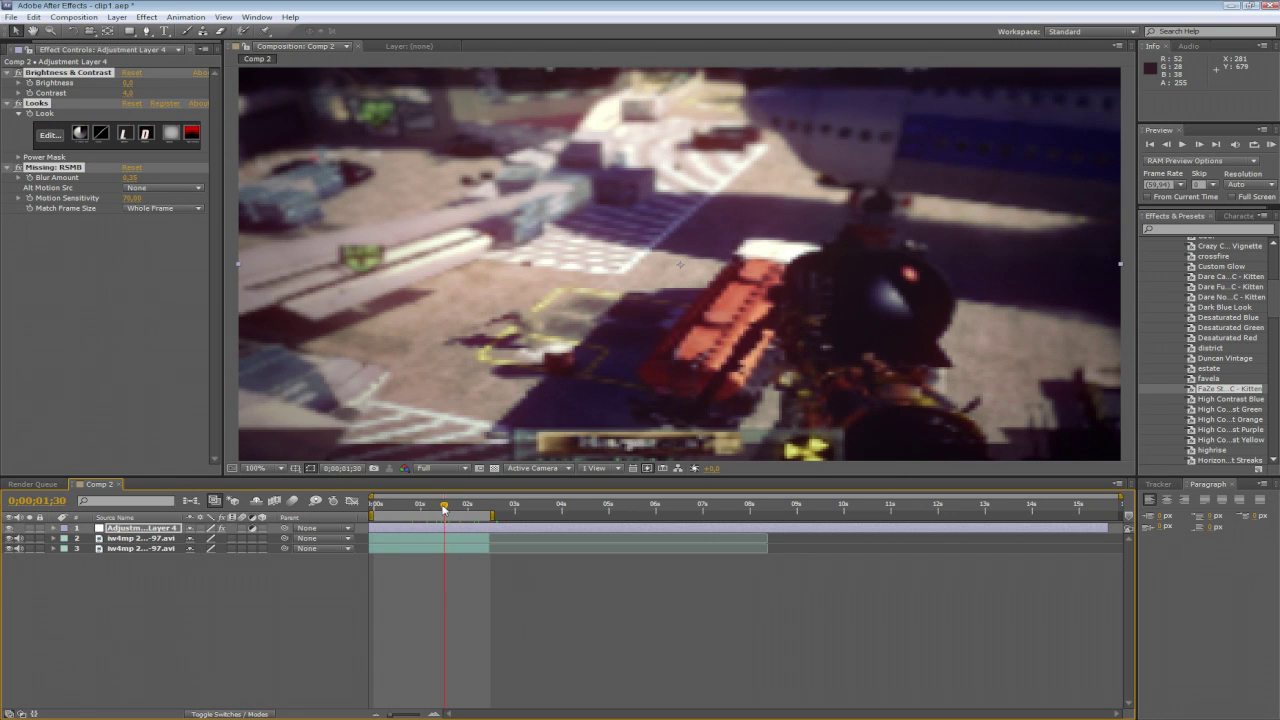
left_click_drag(438, 508, 445, 510)
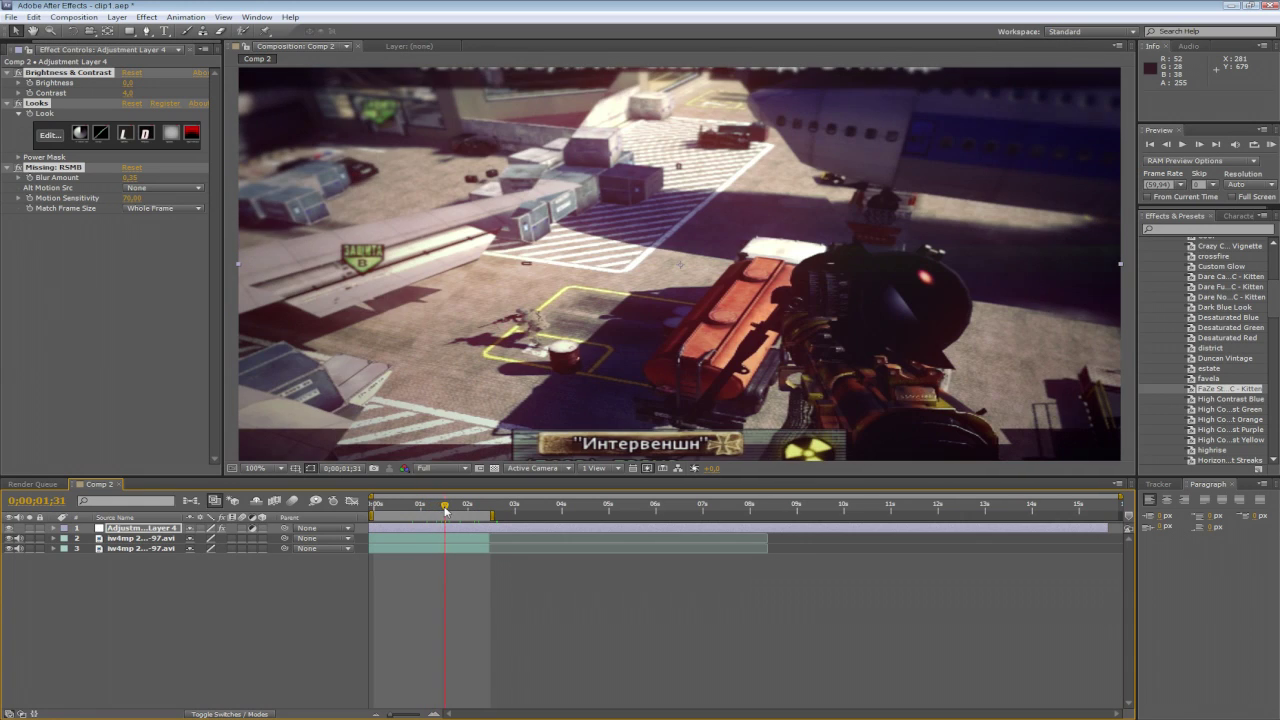